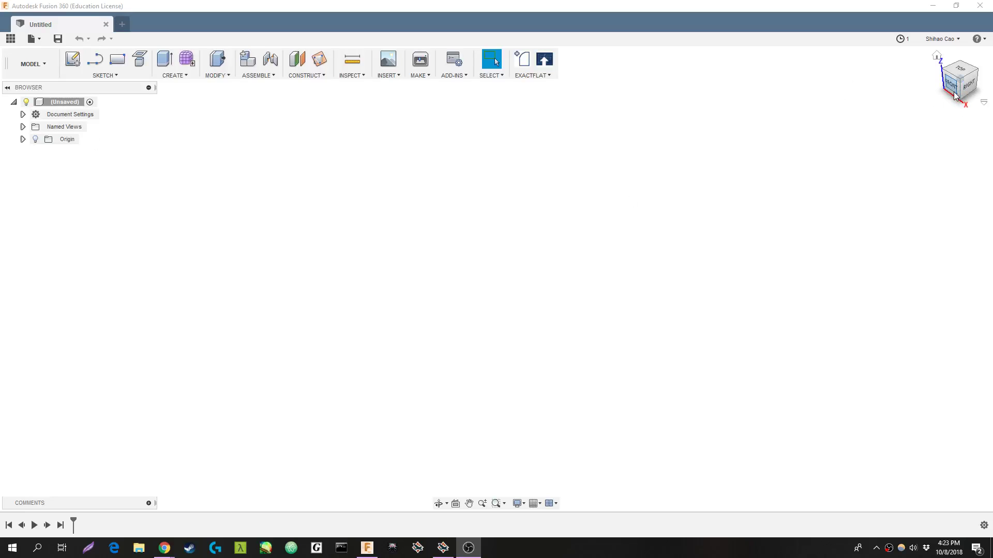
Start a new sketch on the vertical YZ (right) plane
click(103, 75)
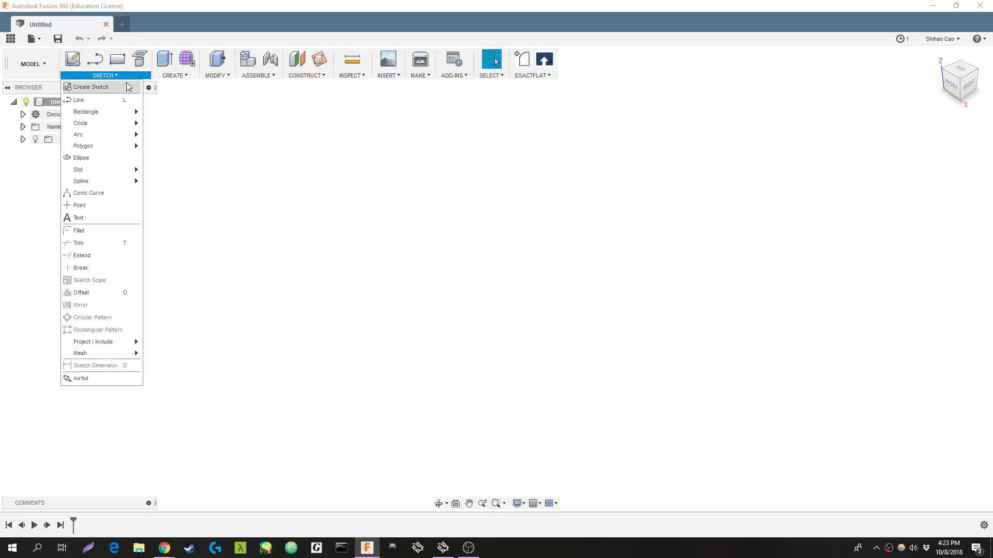
click(99, 87)
click(540, 281)
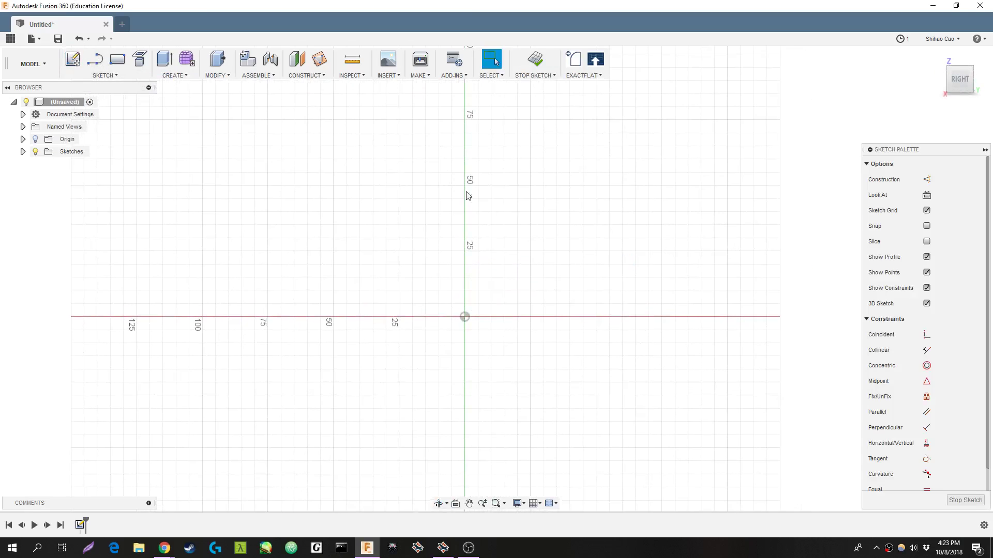
Add a user parameter named HalfChord in inches with the expression 12
click(217, 76)
click(245, 326)
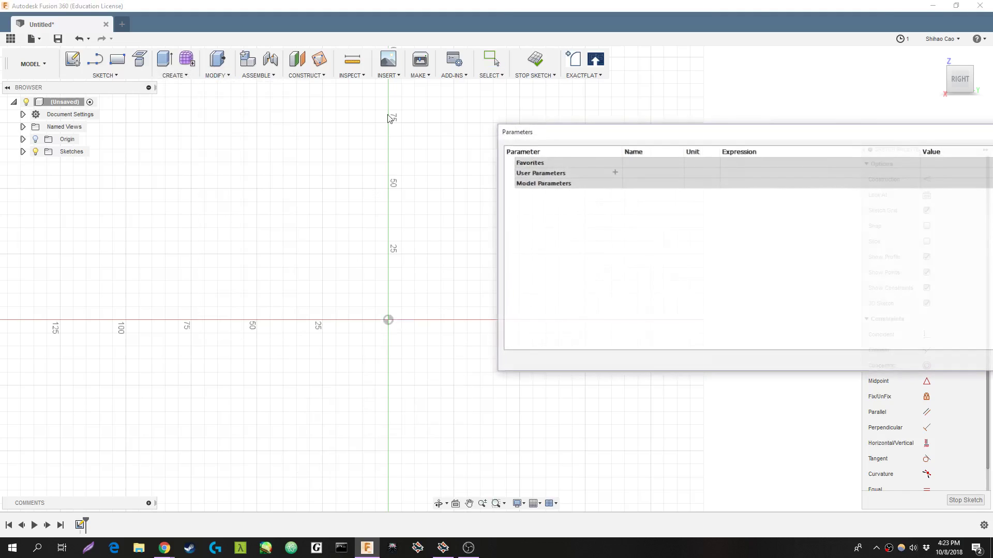
click(613, 172)
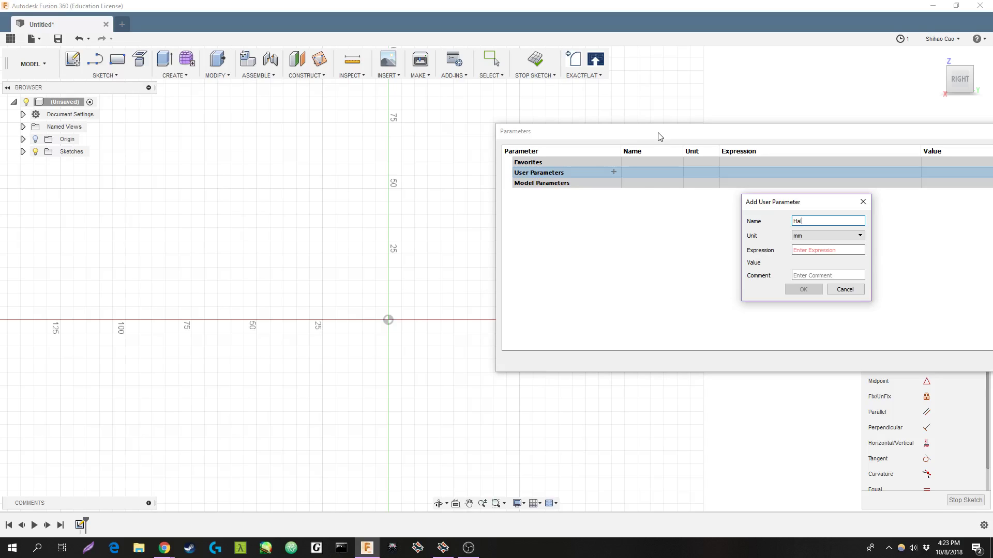
click(820, 236)
click(820, 298)
text(12)
click(806, 289)
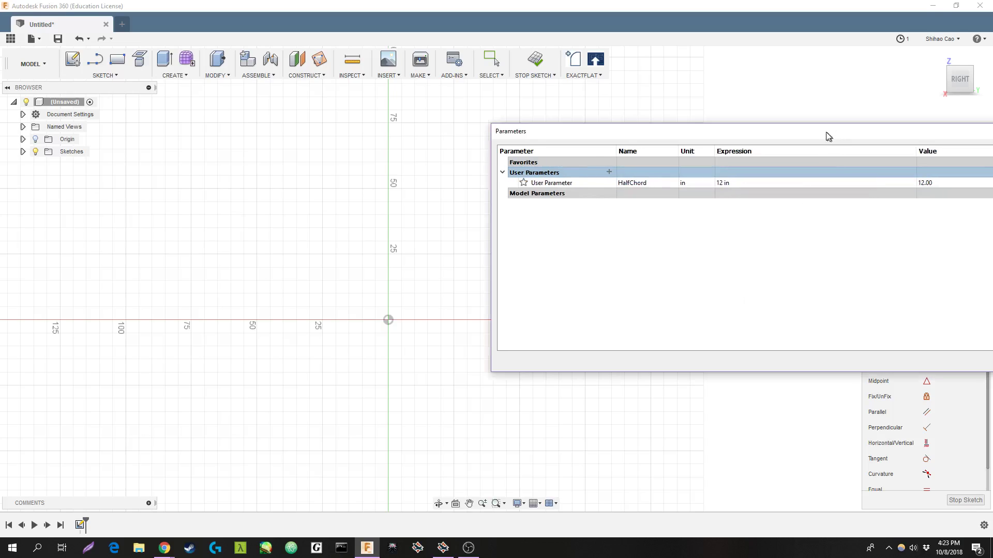
click(807, 329)
Sketch a closed four-sided profile from the origin, with a horizontal base about 102 mm long and a shorter parallel top edge
middle_drag(509, 323, 499, 331)
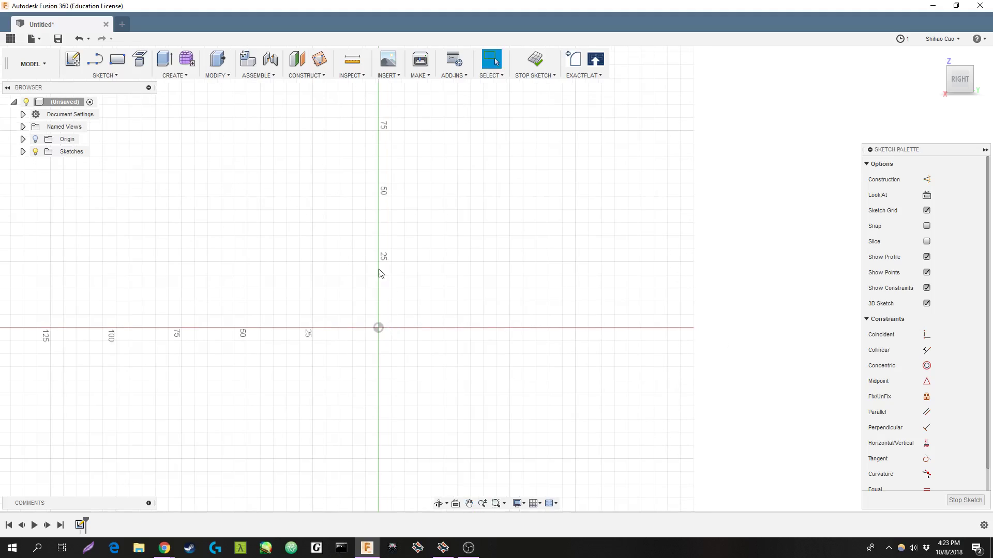
middle_drag(385, 259, 376, 254)
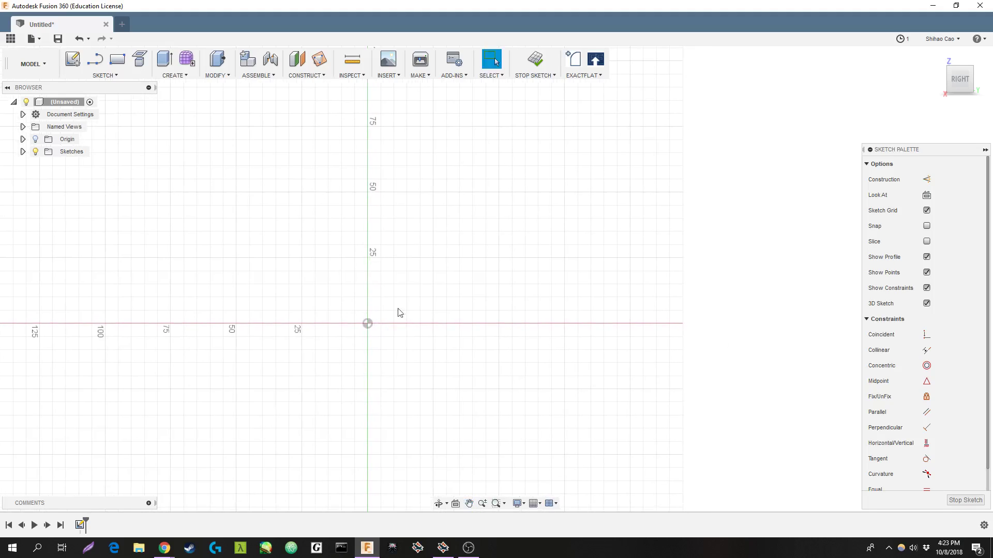
click(95, 61)
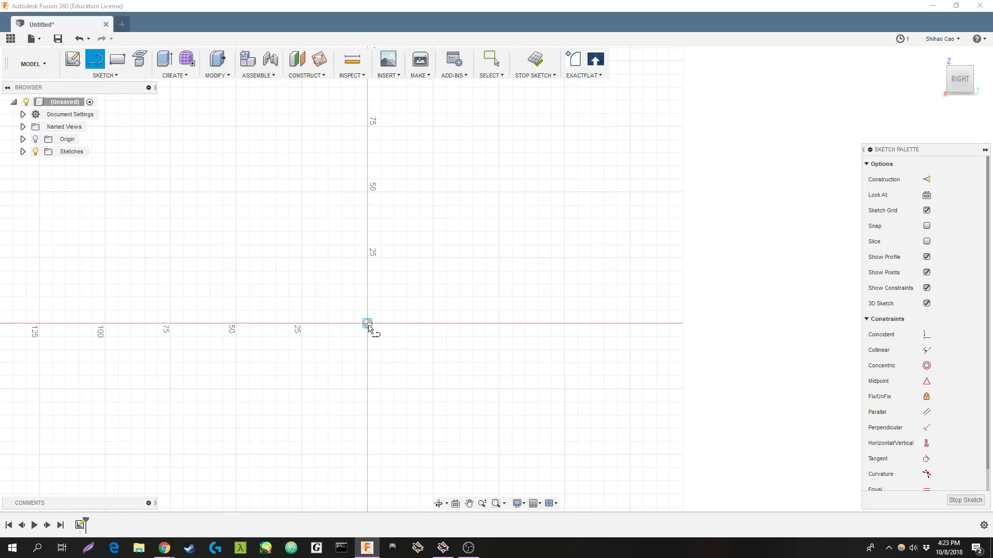
click(368, 325)
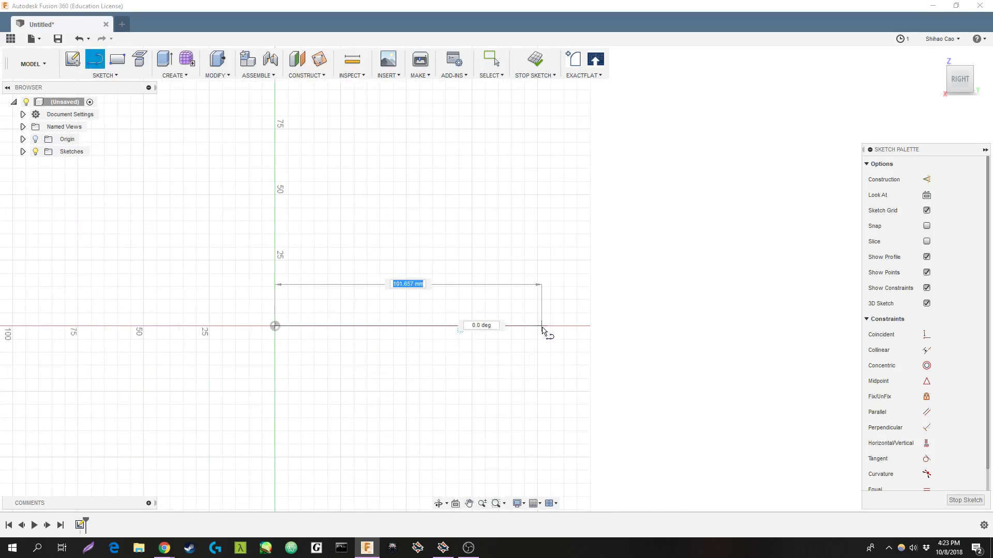
click(542, 327)
click(454, 300)
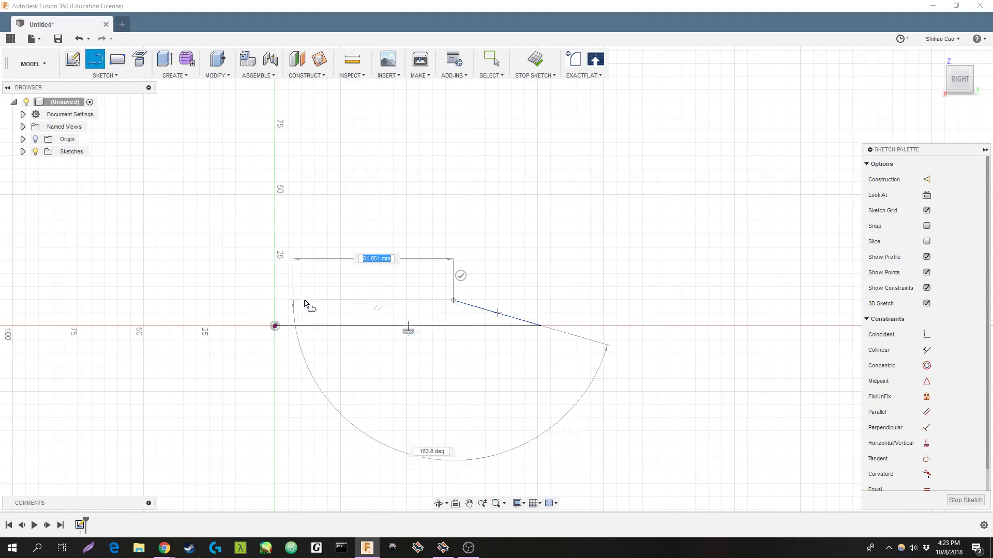
click(317, 301)
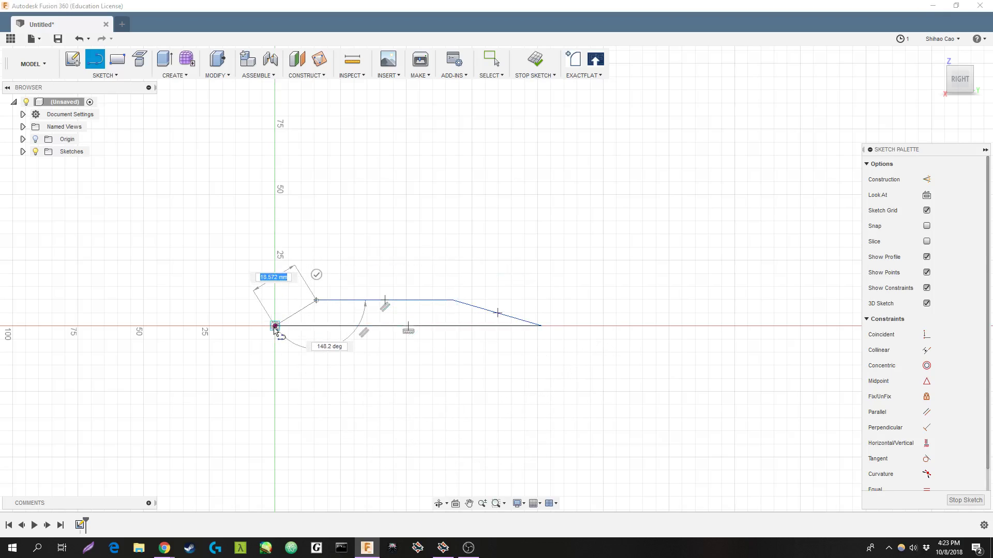
click(275, 328)
key(Escape)
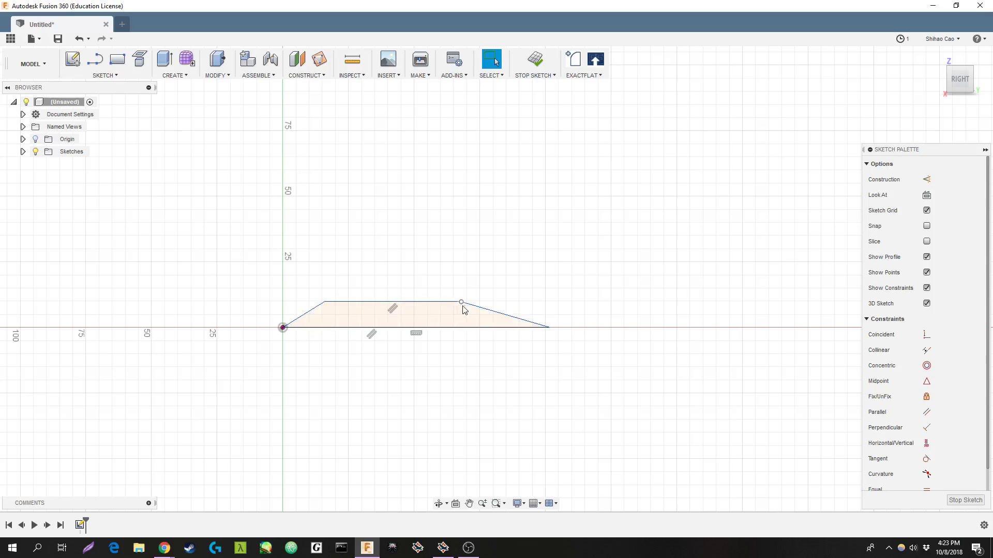
Move the profile's upper corner farthest from the origin to above mid-base and join it to the base line's midpoint with a line
drag(462, 305, 414, 300)
key(l)
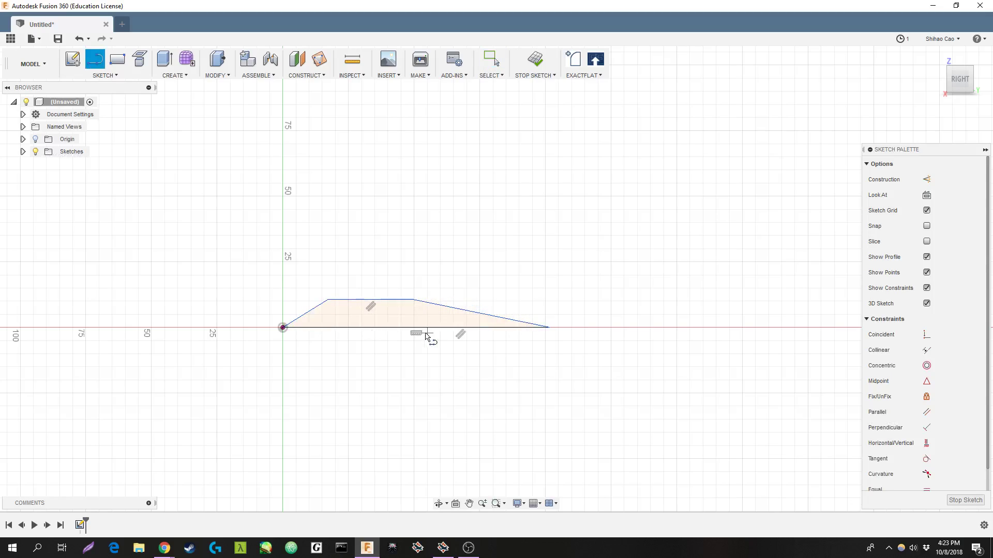
click(415, 326)
click(414, 300)
key(Escape)
key(d)
click(375, 328)
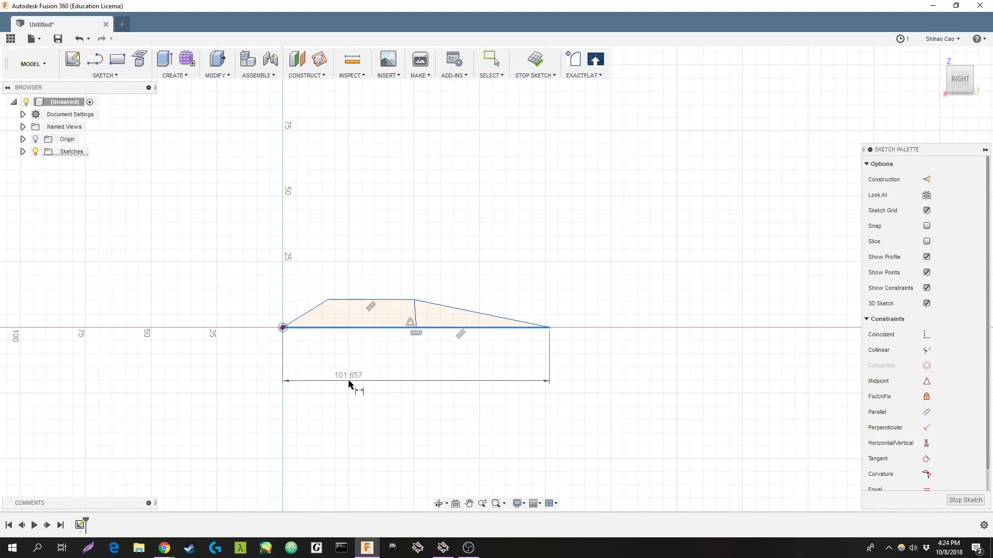
key(Escape)
click(388, 328)
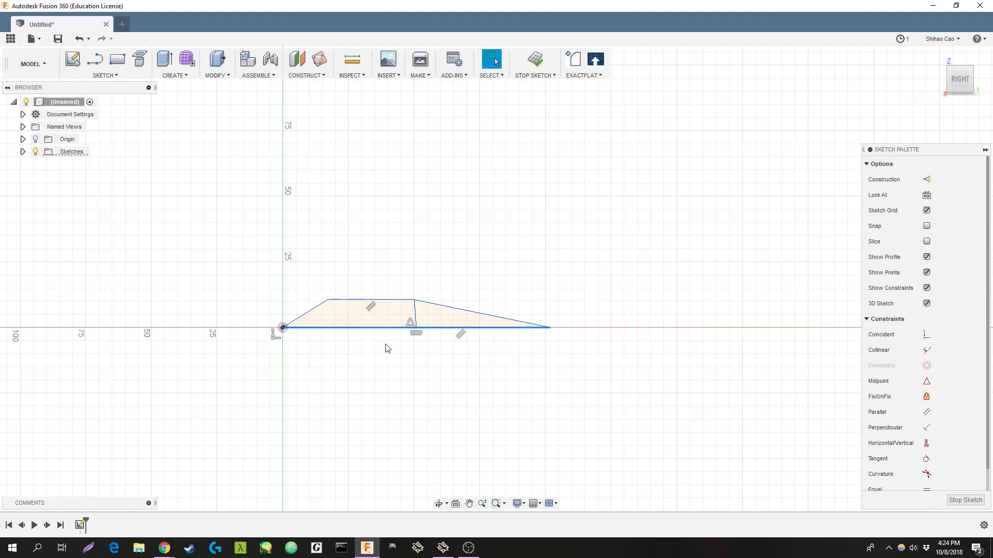
Dimension the distance from the origin to the base line's midpoint and set it to HalfChord
key(d)
click(415, 328)
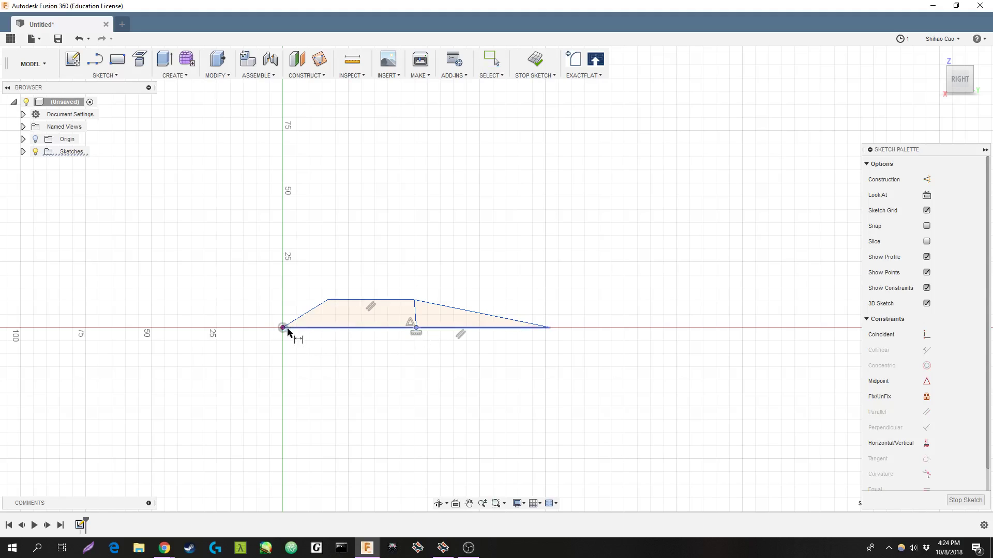
click(283, 328)
click(350, 376)
text(HalfChord)
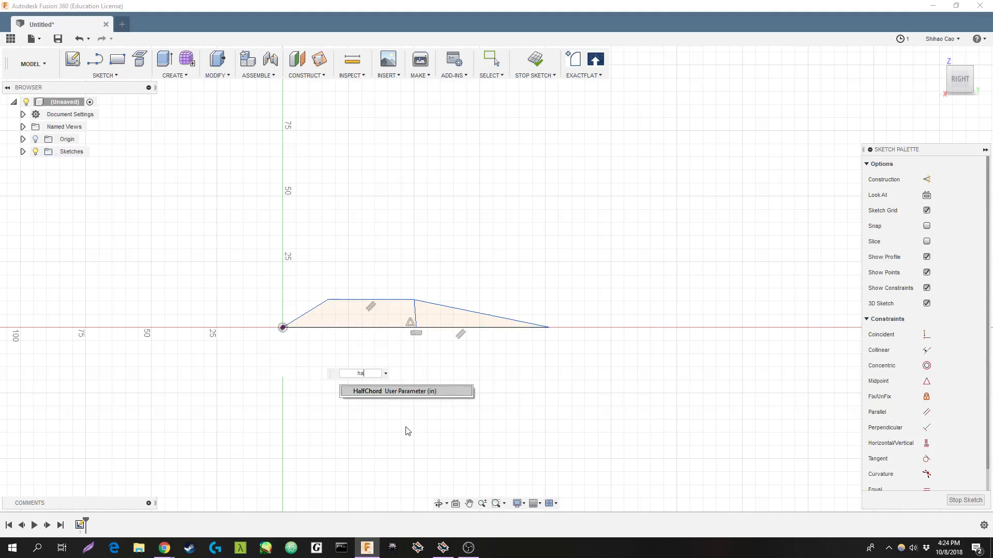
key(Return)
key(Return)
scroll(497, 365, up, 8)
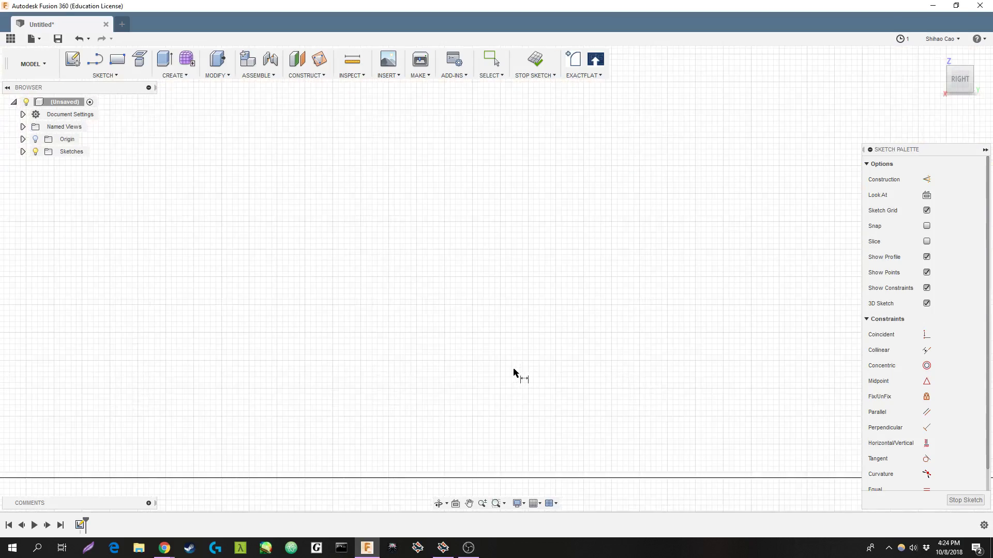
scroll(511, 362, down, 12)
scroll(670, 392, down, 1)
middle_drag(670, 392, 545, 400)
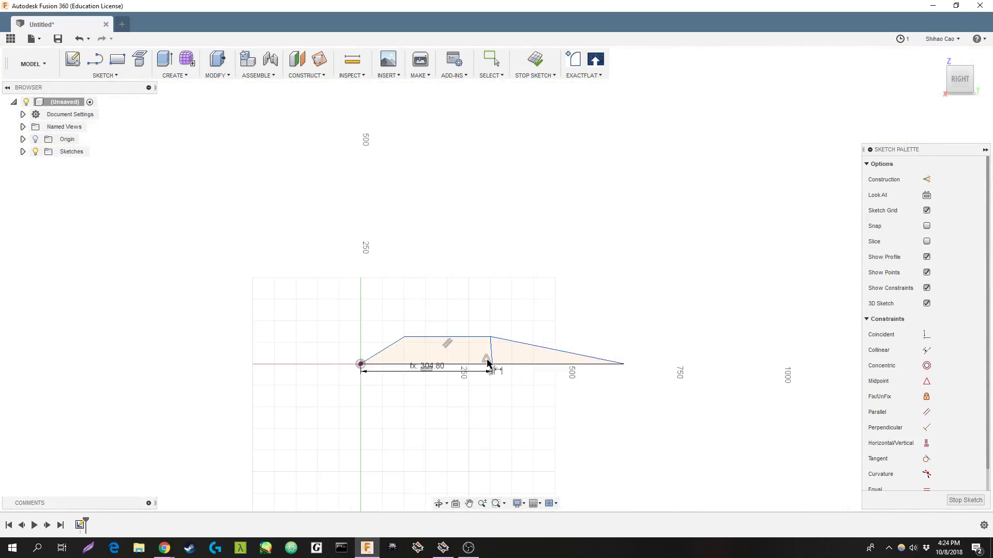
Constrain the short line at the base's midpoint to vertical and finish the sketch
click(491, 59)
click(926, 444)
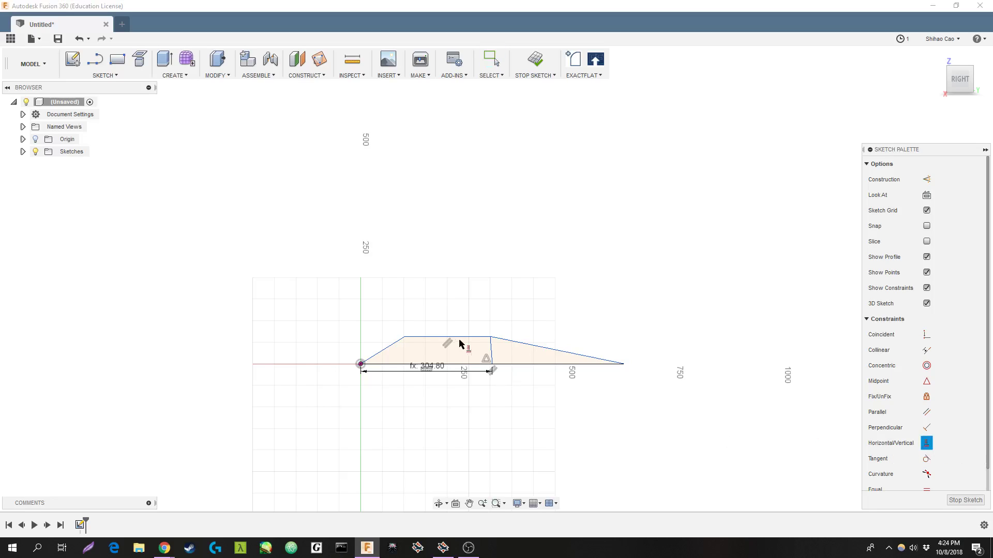
click(490, 349)
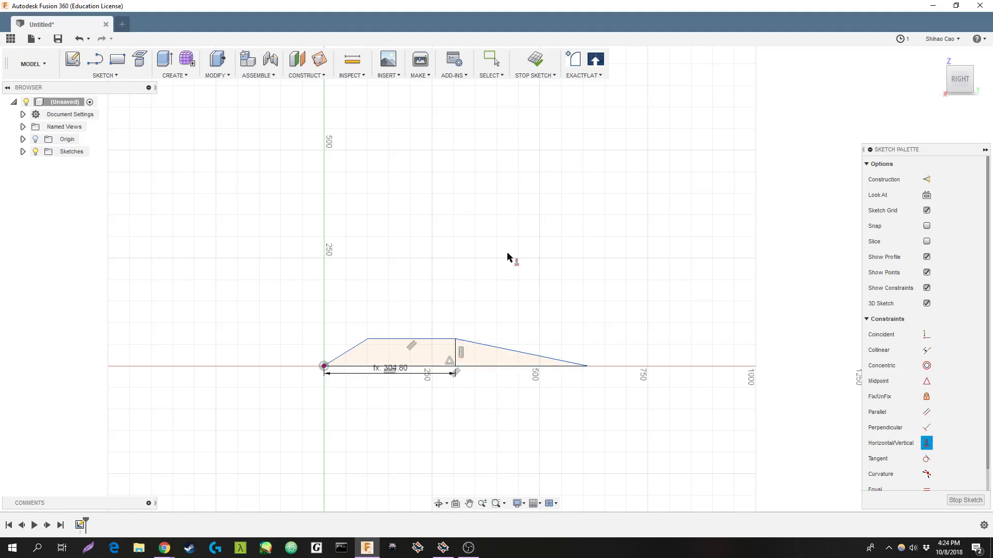
click(537, 62)
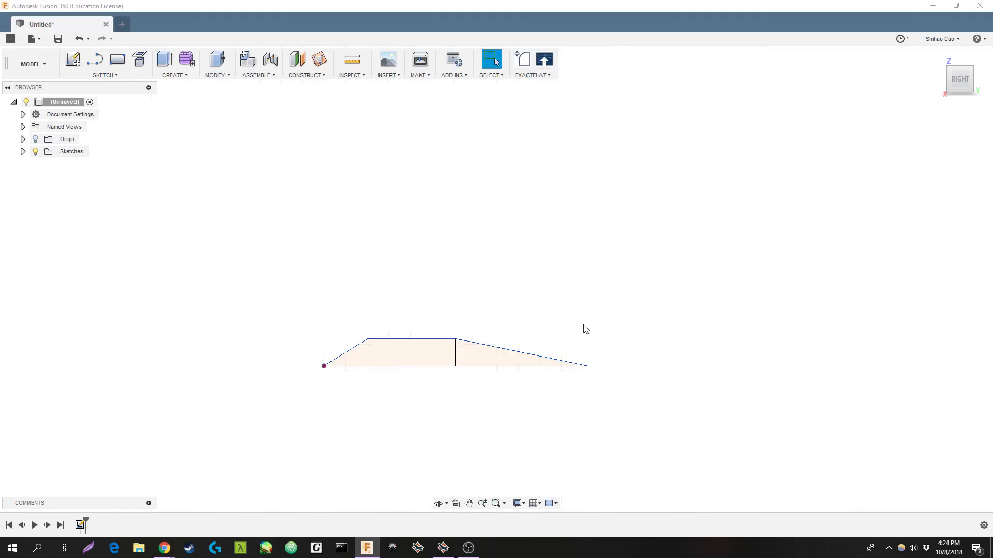
Start a new sketch on the horizontal XY (top) plane and view it together with the airfoil profile
click(73, 61)
click(358, 345)
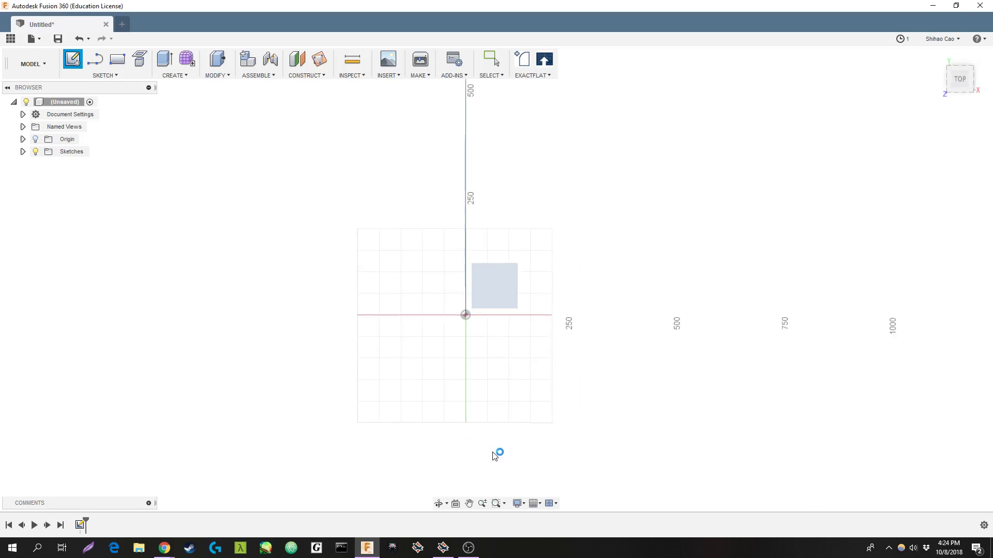
mouse_move(499, 454)
shift+middle_down()
mouse_move(598, 355)
mouse_move(547, 324)
mouse_move(595, 310)
mouse_move(577, 332)
shift+middle_up()
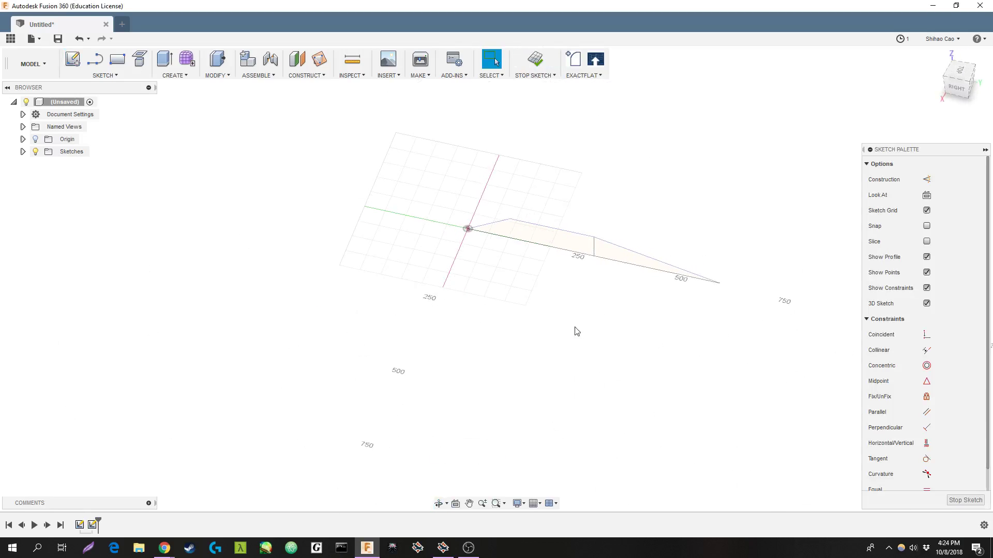
Draw the wing outline as three connected lines from the origin to the airfoil base's far end, the last about 904 mm long
key(l)
click(468, 229)
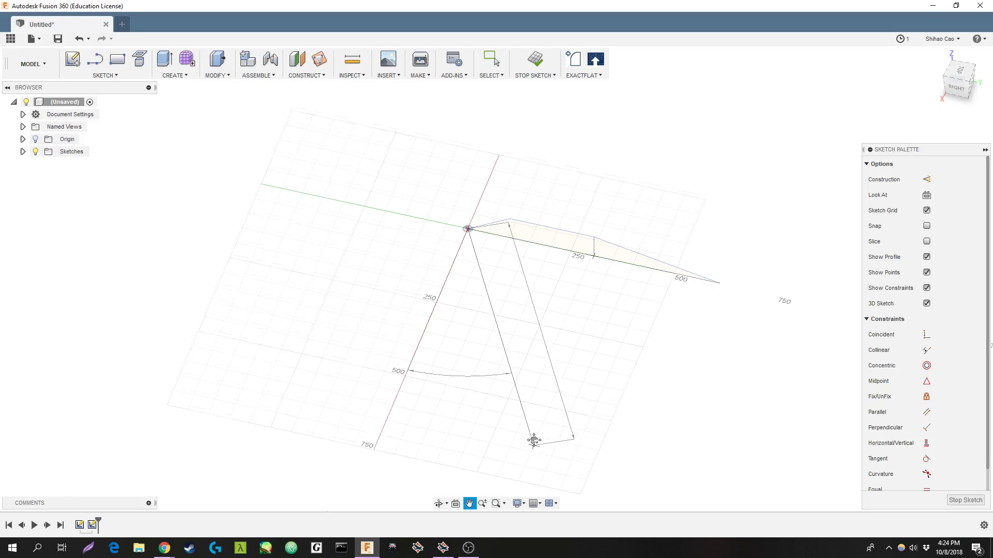
middle_drag(533, 439, 570, 263)
click(464, 352)
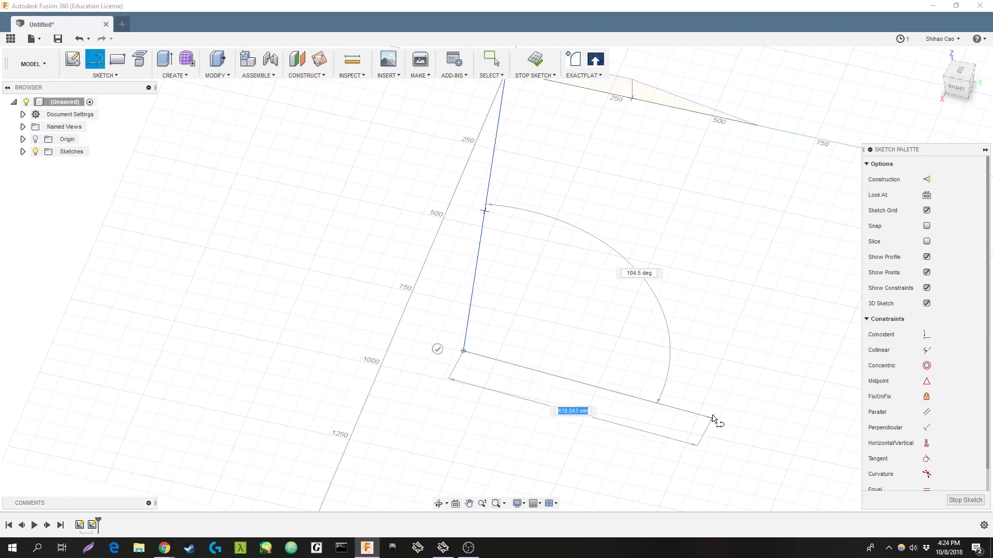
click(688, 400)
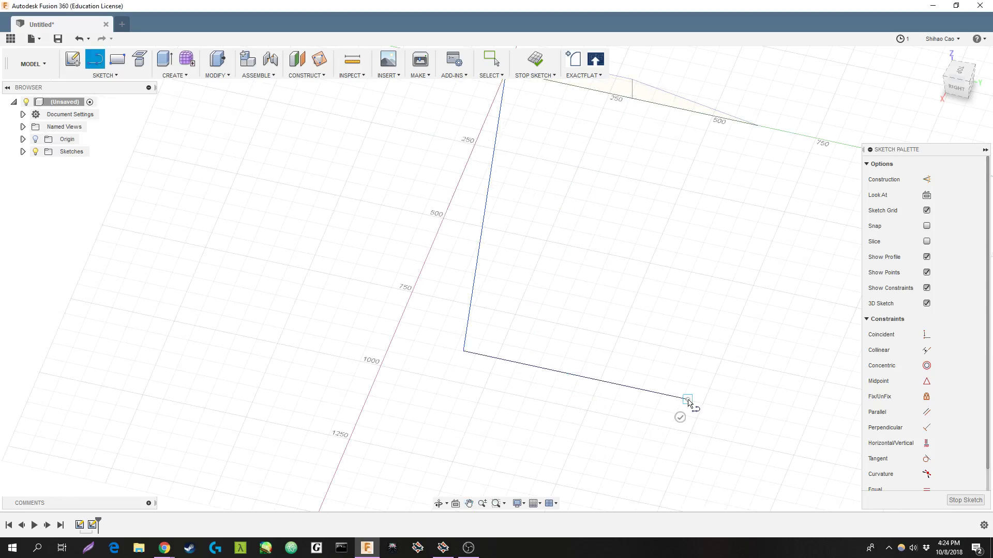
click(758, 126)
key(Escape)
Draw a line from the airfoil base's midpoint to the midpoint of the wing outline's outer edge
shift+middle_drag(788, 274, 780, 284)
middle_drag(621, 269, 601, 328)
scroll(601, 328, down, 1)
scroll(602, 331, up, 3)
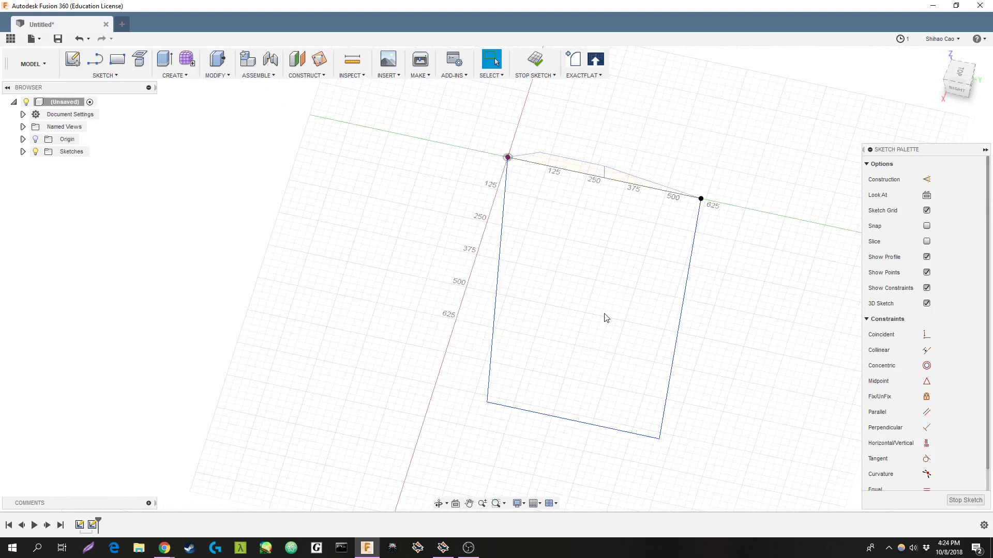
key(l)
click(604, 178)
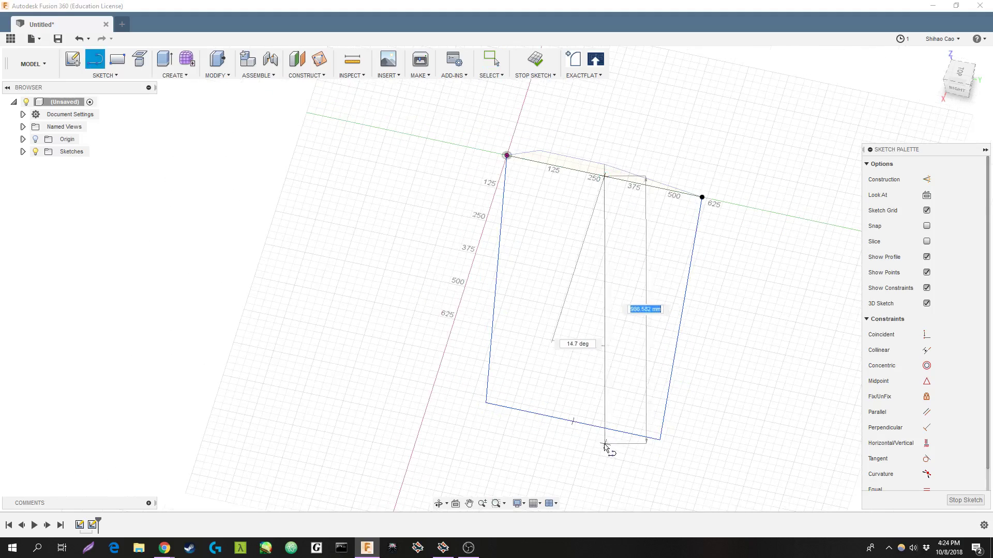
click(573, 421)
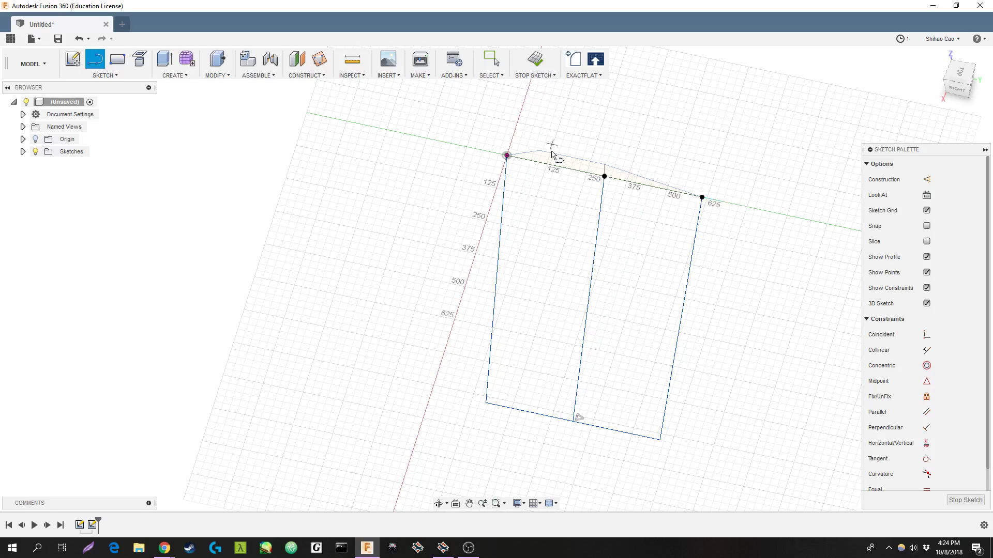
Draw a line about 958 mm long from the origin along the red axis and make it a construction line
click(507, 156)
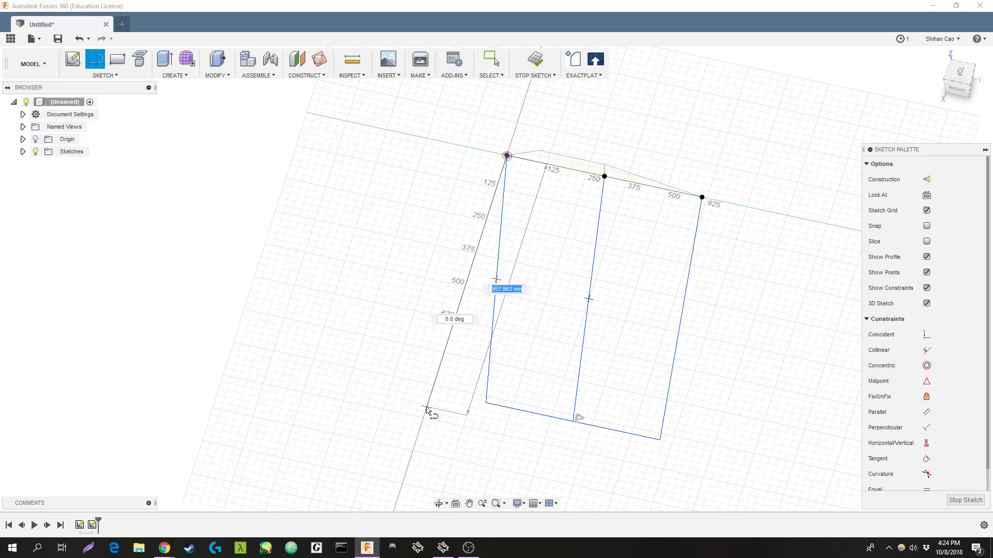
click(427, 407)
key(Escape)
key(x)
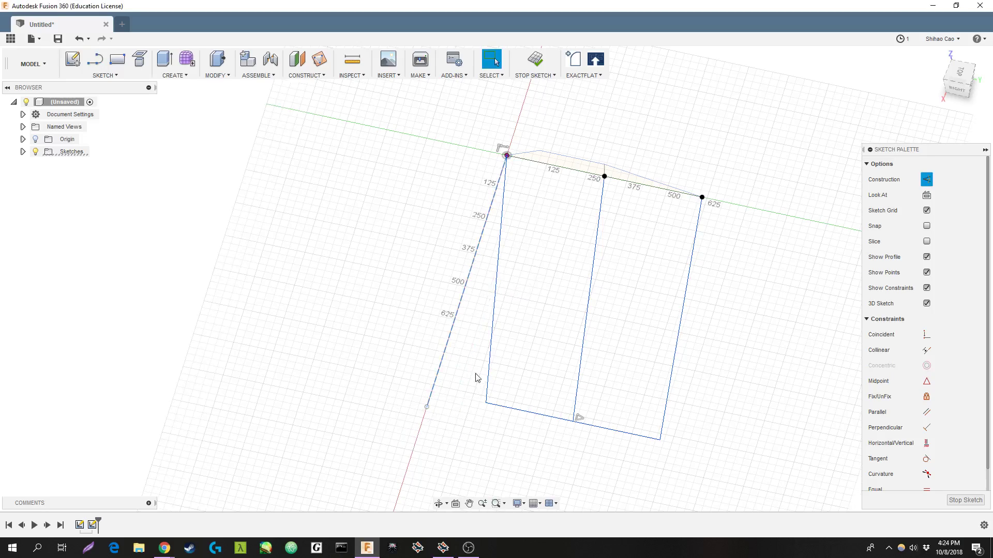
Add a user parameter named Sweep with the unit deg and the expression 15
click(228, 75)
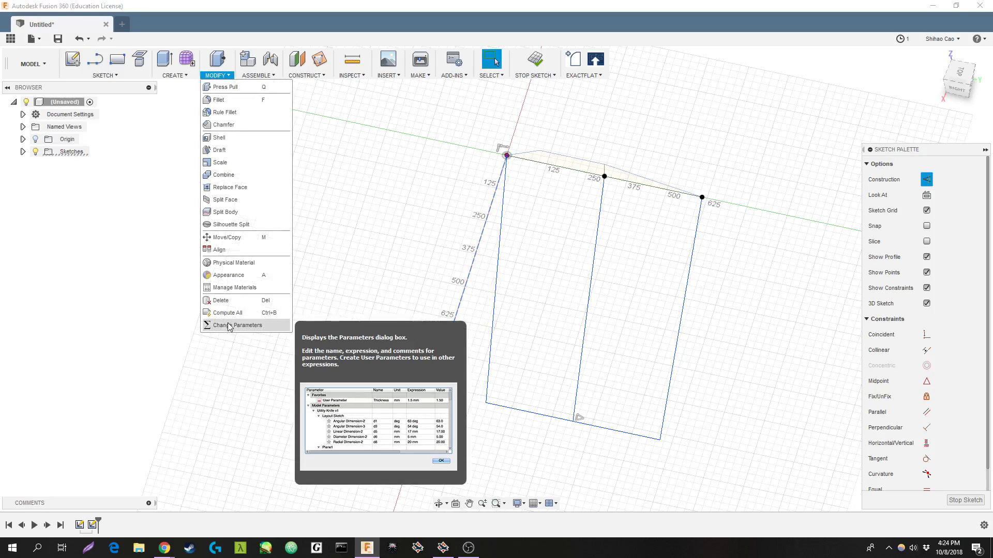
click(243, 331)
click(330, 142)
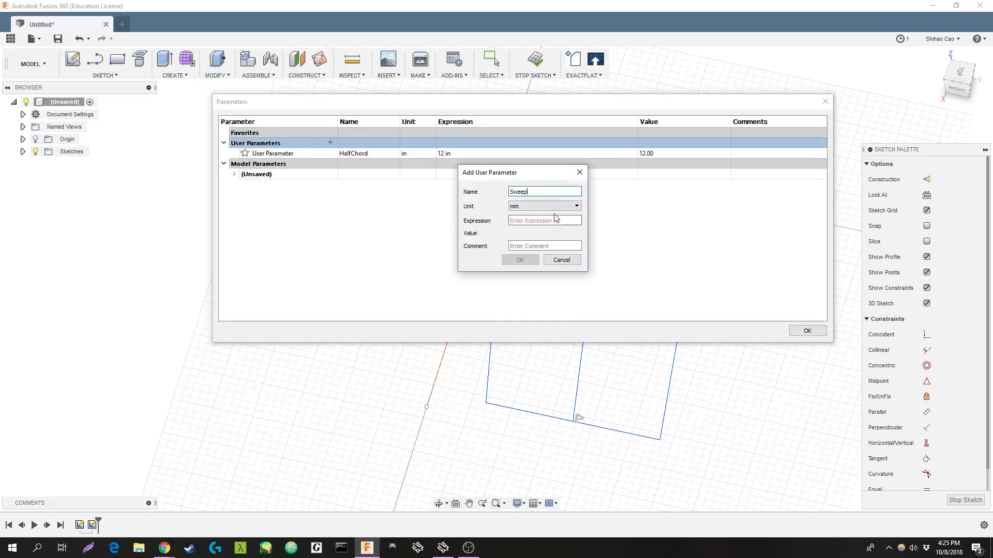
click(555, 206)
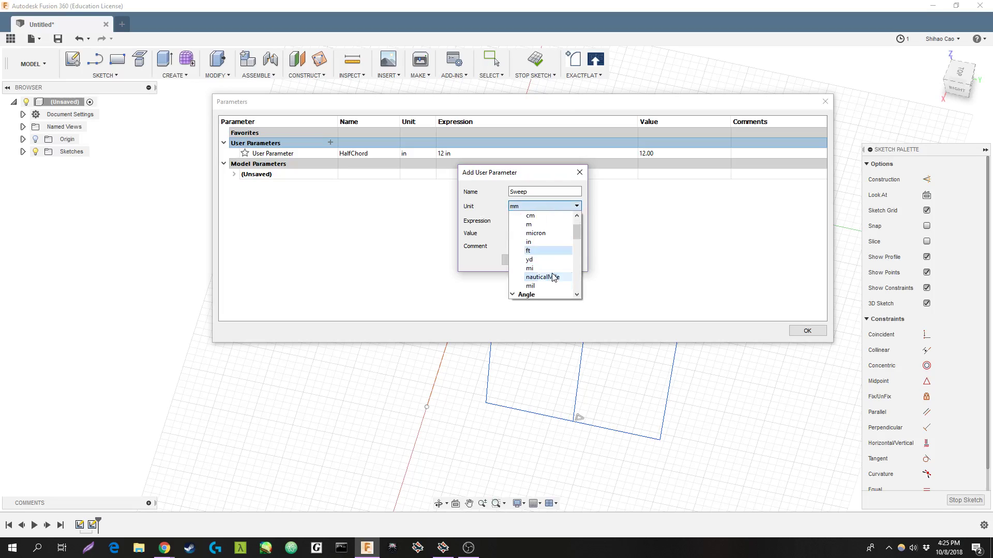
scroll(553, 278, down, 2)
click(542, 260)
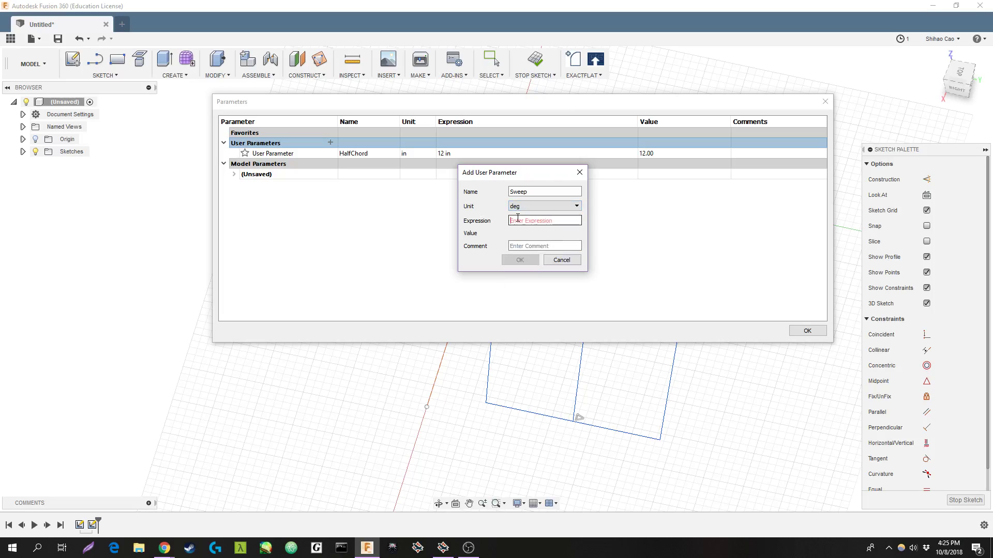
text(14)
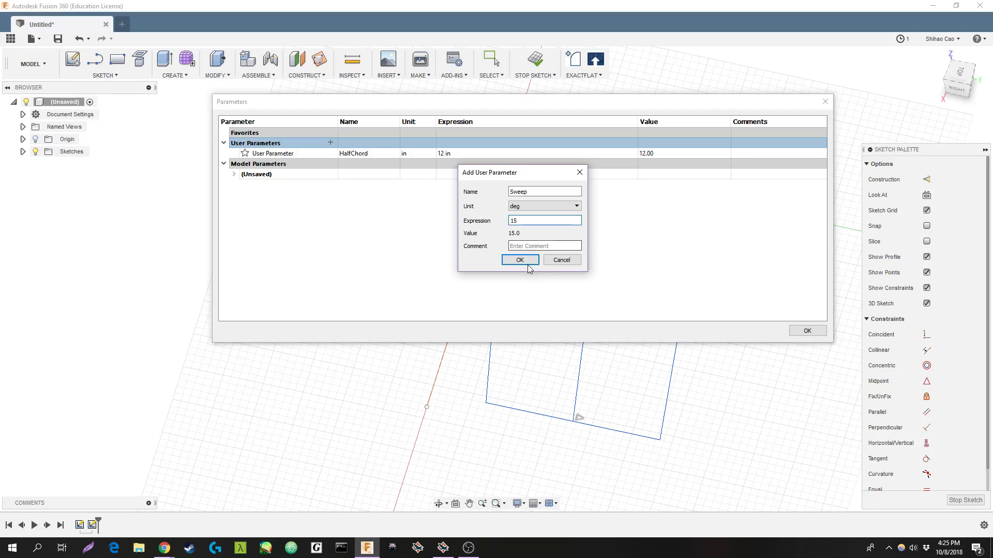
click(527, 263)
click(806, 331)
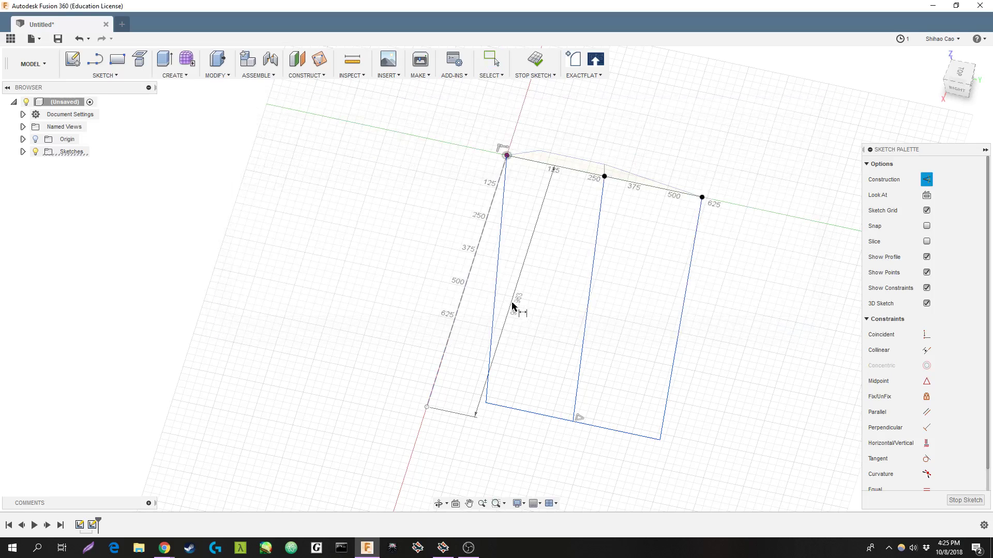
Dimension the angle between the construction line and the wing edge starting at the origin, using the Sweep parameter
click(426, 407)
key(Escape)
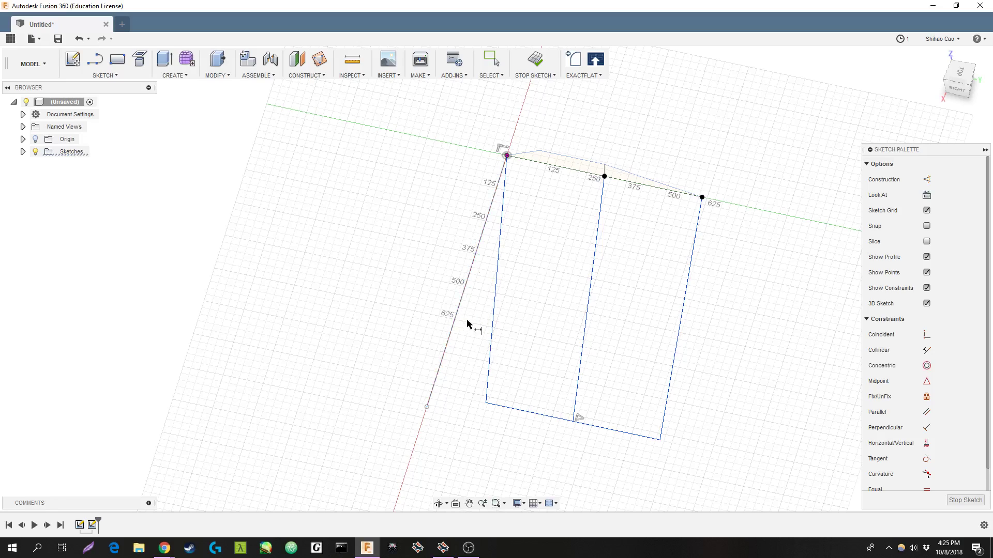
click(492, 333)
click(471, 372)
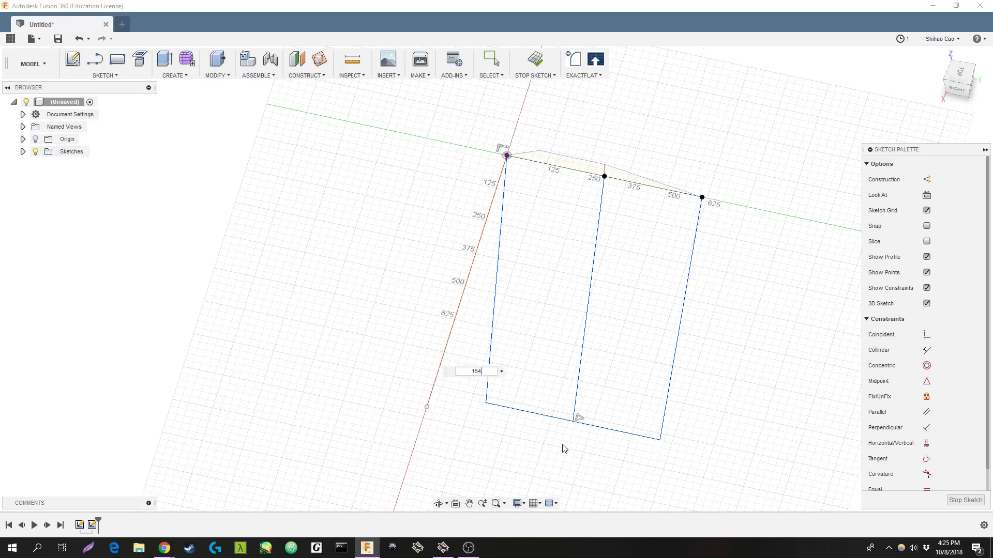
text(Sweep)
key(Return)
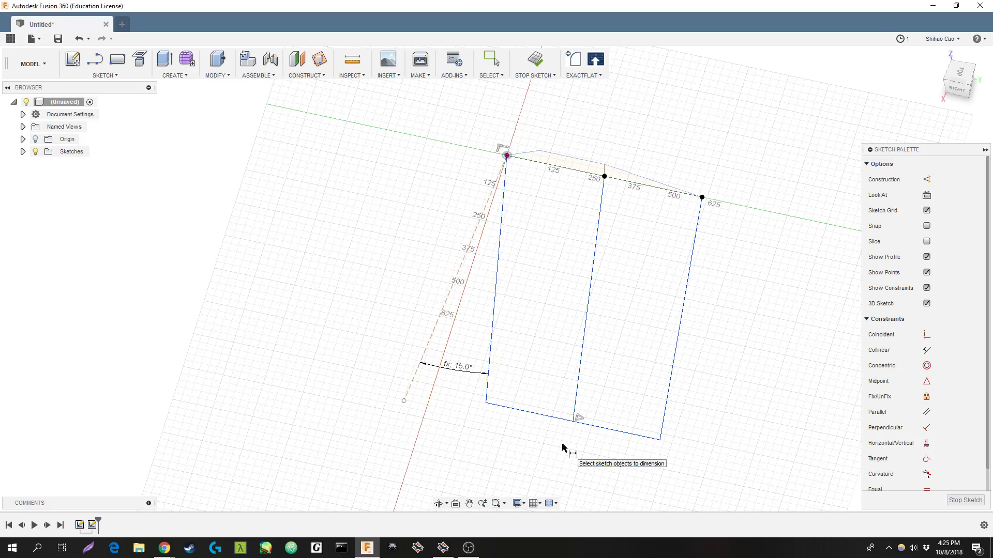
Apply a Horizontal/Vertical constraint to the construction line so it lies along the red axis
click(926, 444)
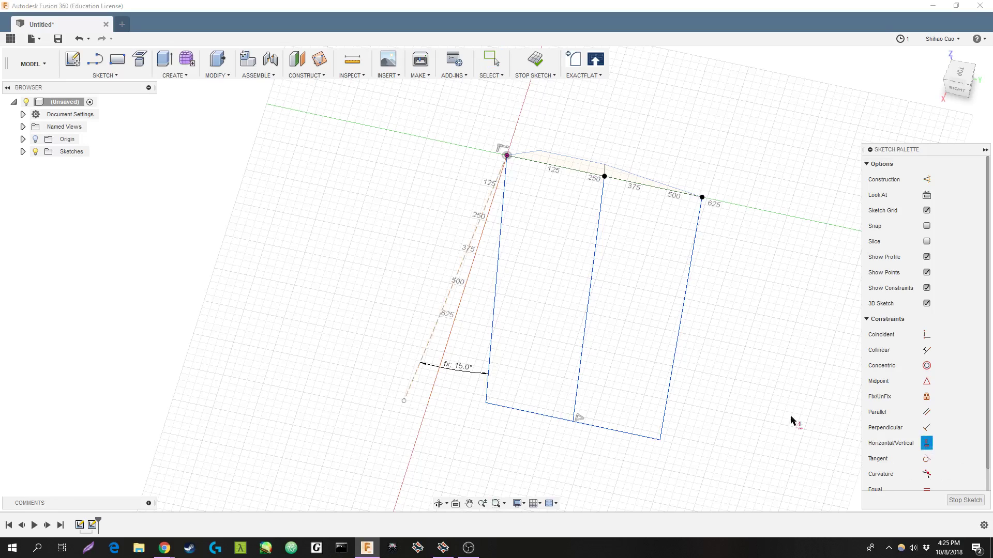
click(437, 324)
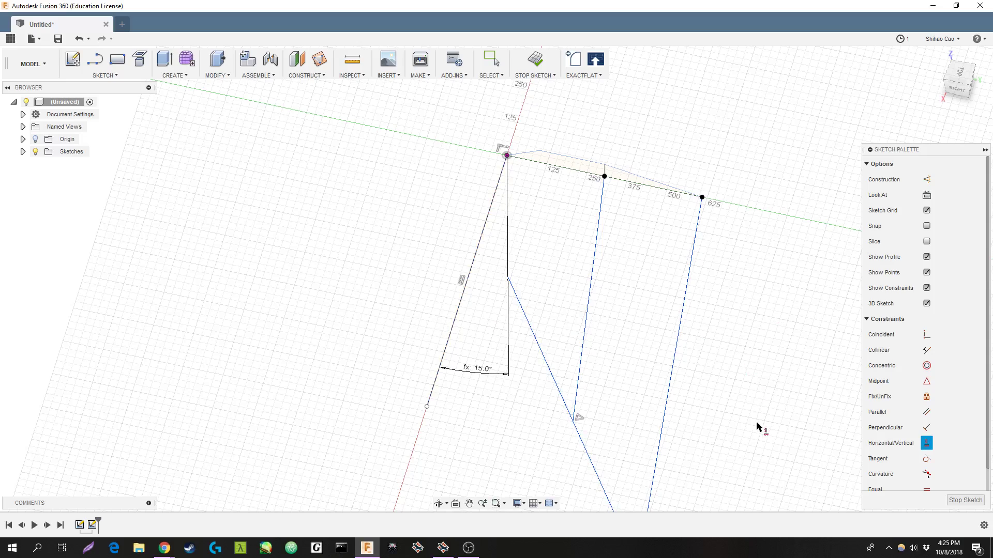
key(Escape)
Try a Horizontal/Vertical constraint on the slanted outer edge of the wing outline, and undo it
click(929, 444)
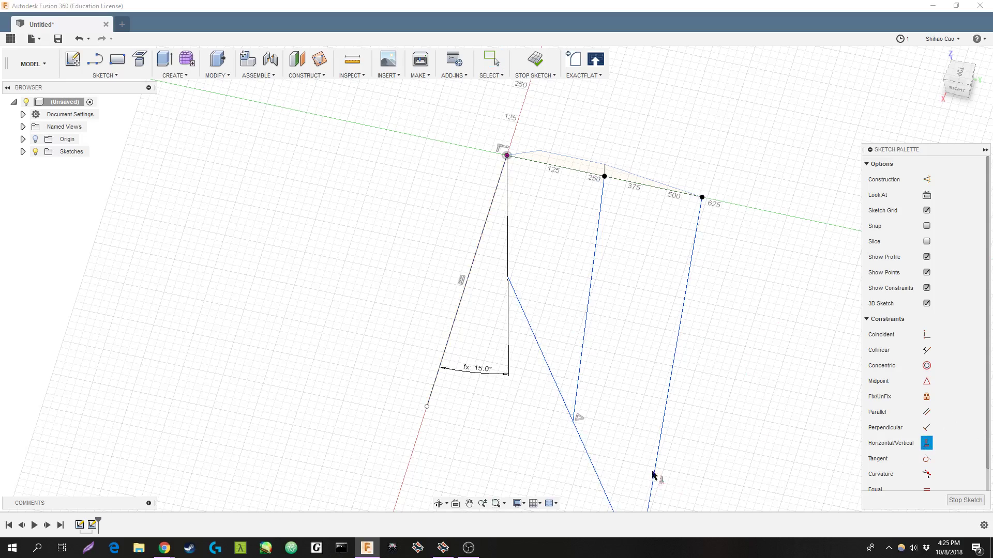
click(590, 469)
key(Escape)
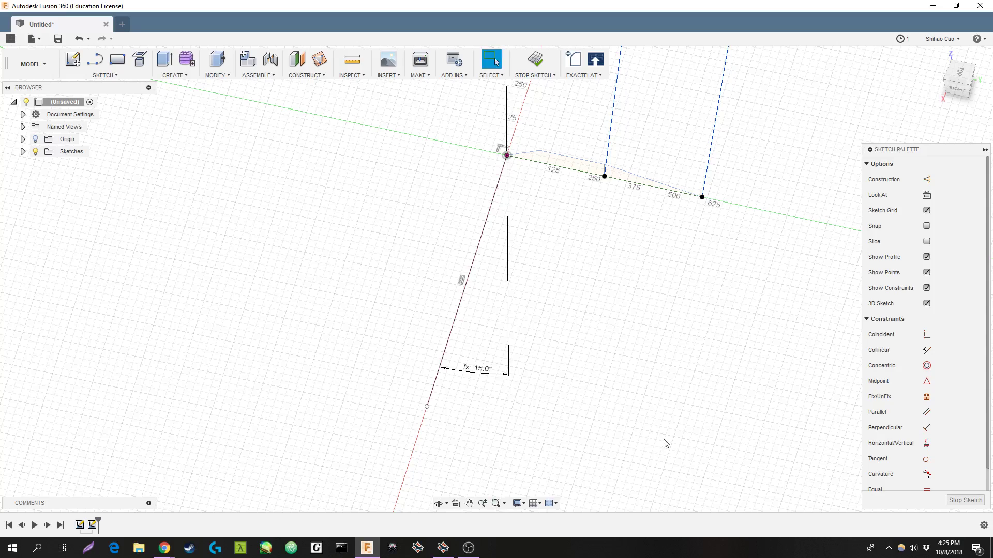
key(ctrl+z)
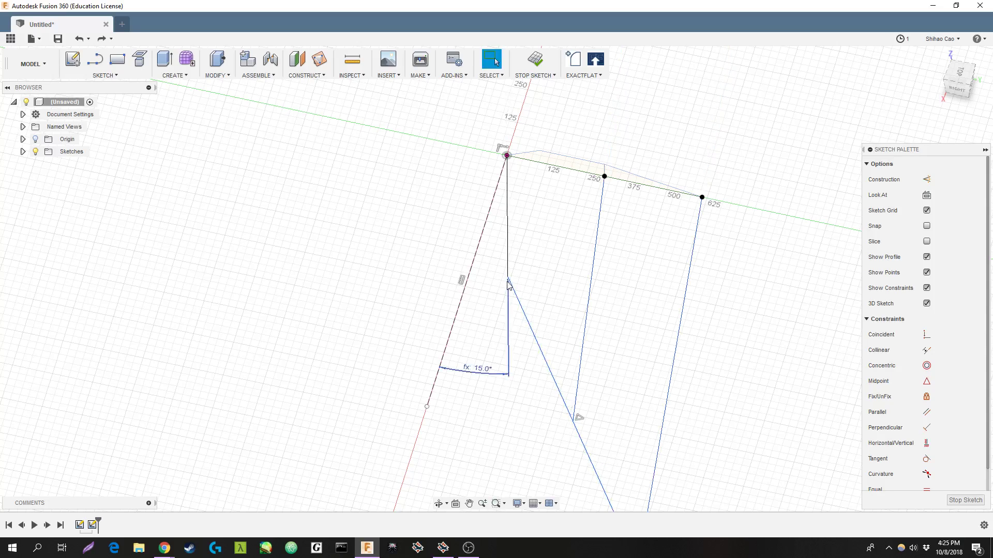
Reposition both end points of the wing outline's outer edge so that it runs closer to parallel with the airfoil base
drag(507, 282, 508, 352)
middle_drag(714, 495, 709, 388)
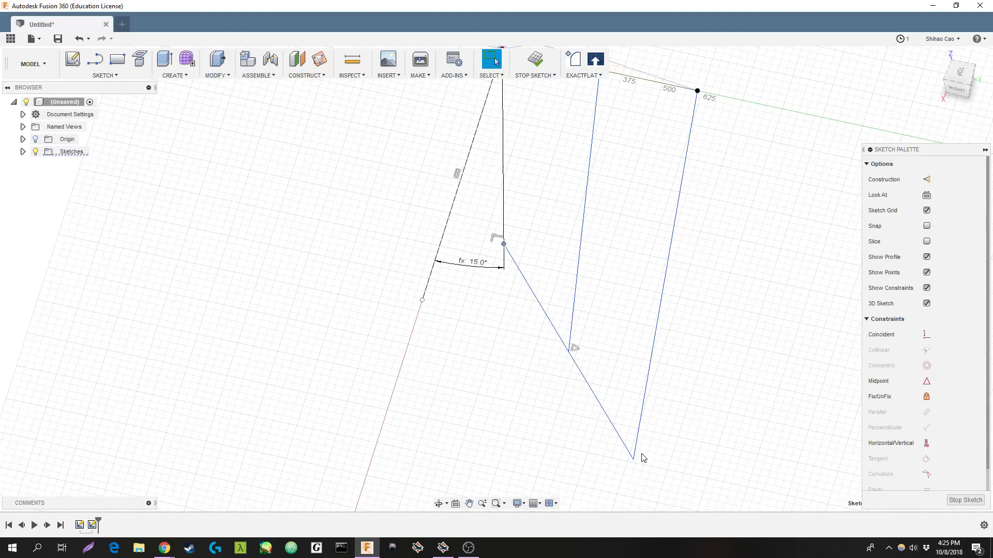
drag(635, 460, 655, 313)
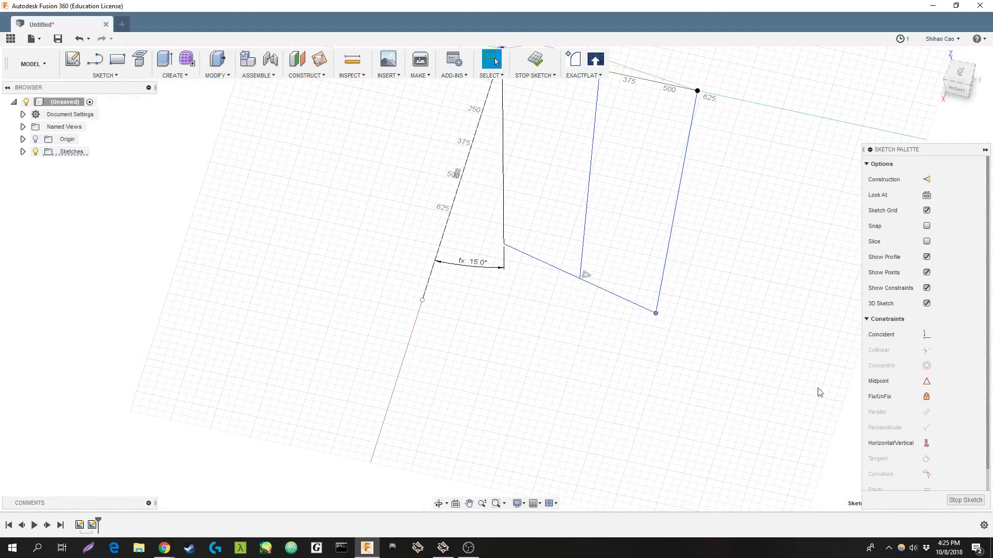
Apply a Horizontal/Vertical constraint to the outer edge of the wing outline so it is parallel to the green axis
click(926, 444)
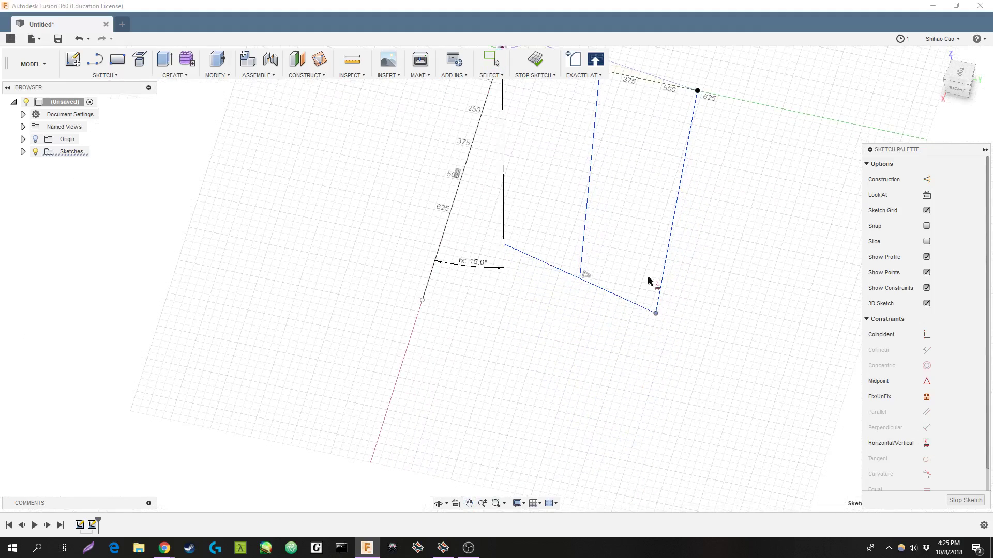
key(Escape)
click(602, 288)
click(926, 443)
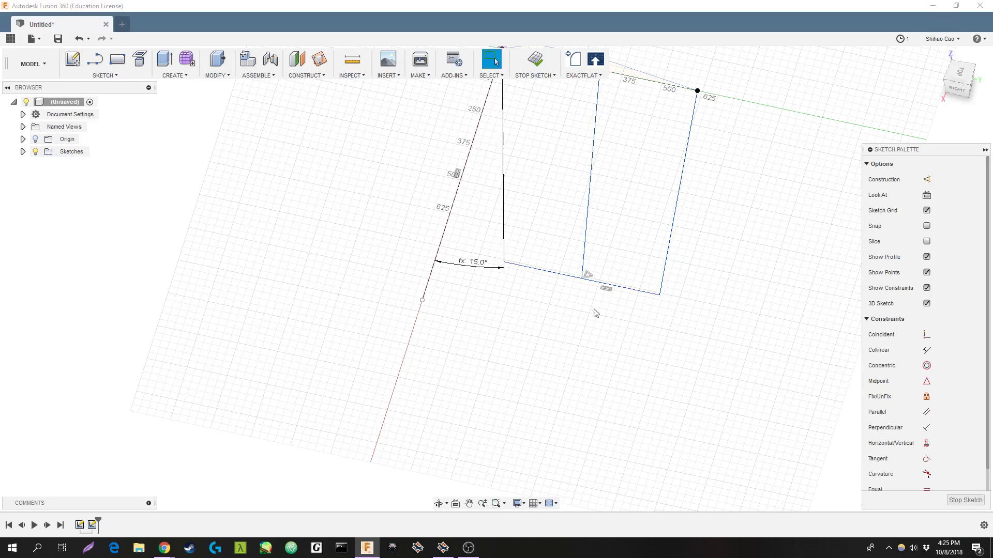
Dimension the length of the wing outline's outer edge as 2*HalfChord
middle_drag(647, 314, 607, 355)
scroll(651, 339, down, 1)
scroll(652, 341, up, 3)
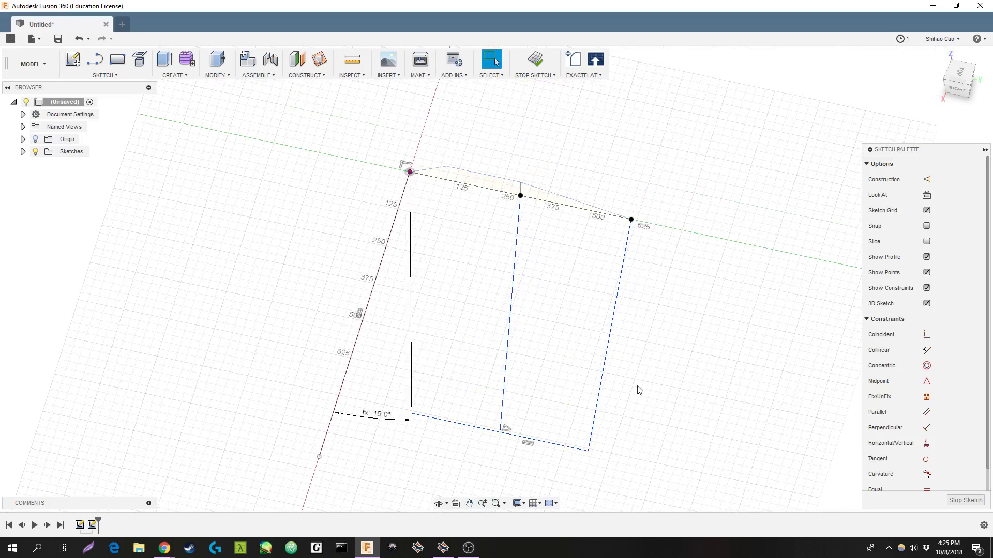
middle_drag(548, 237, 547, 240)
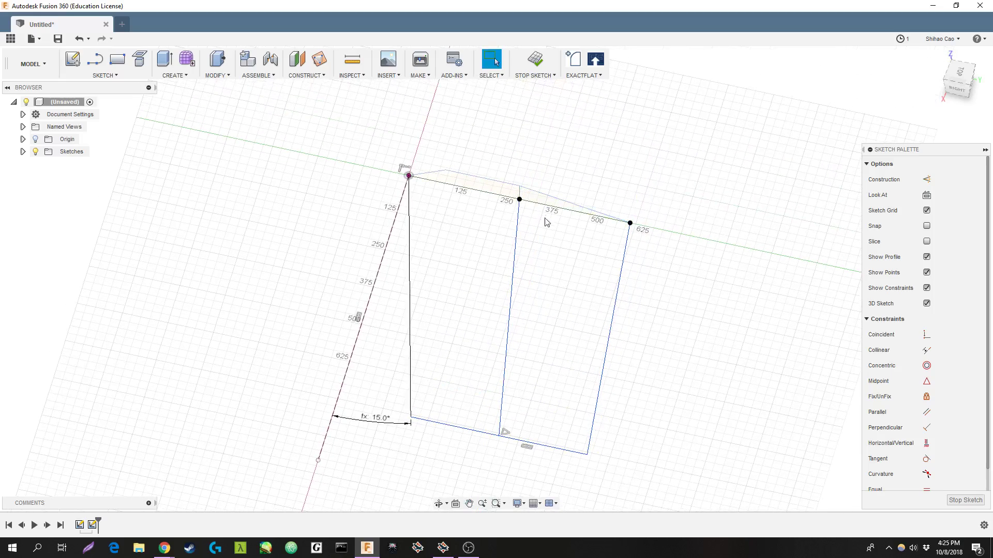
key(d)
click(540, 444)
middle_drag(527, 482, 580, 351)
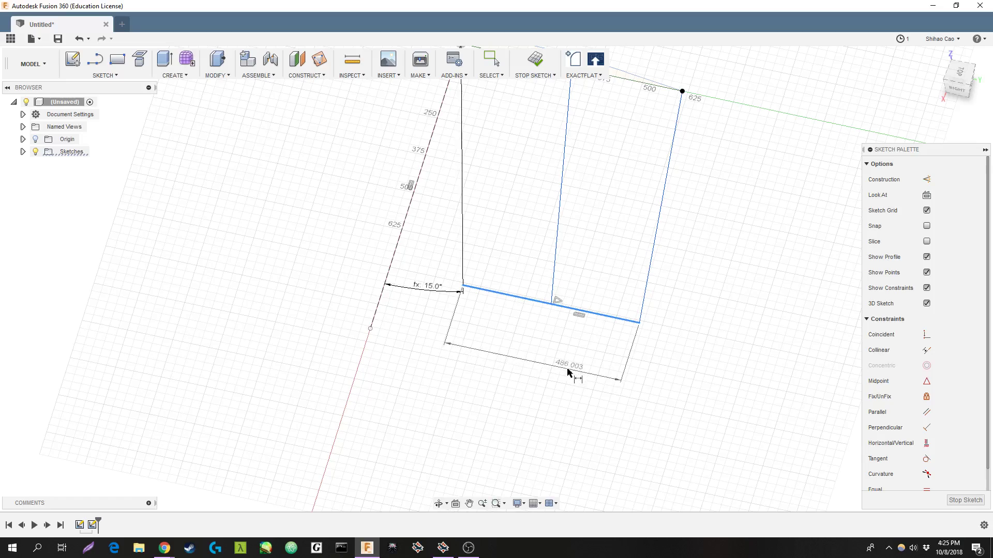
click(566, 369)
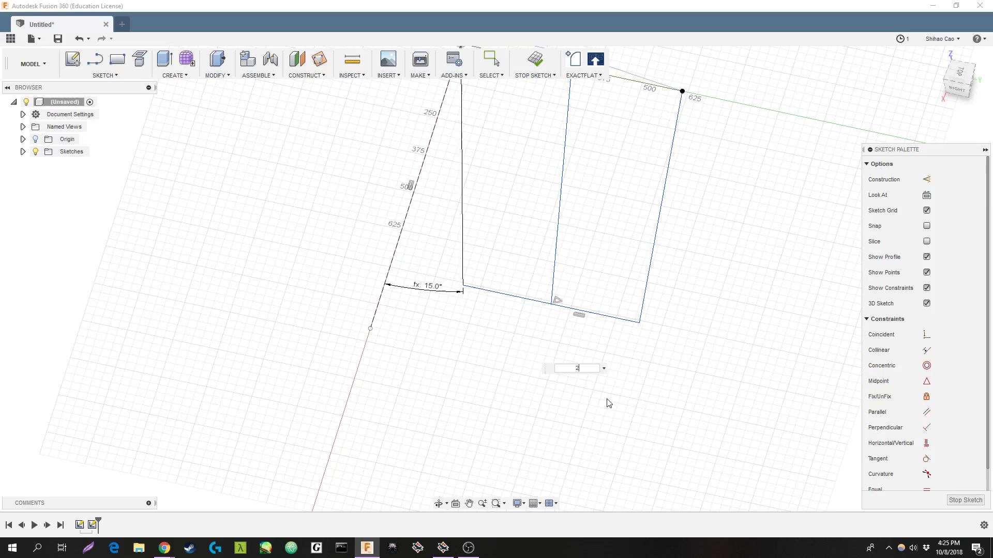
text(2*HalfWidth)
key(Return)
key(Return)
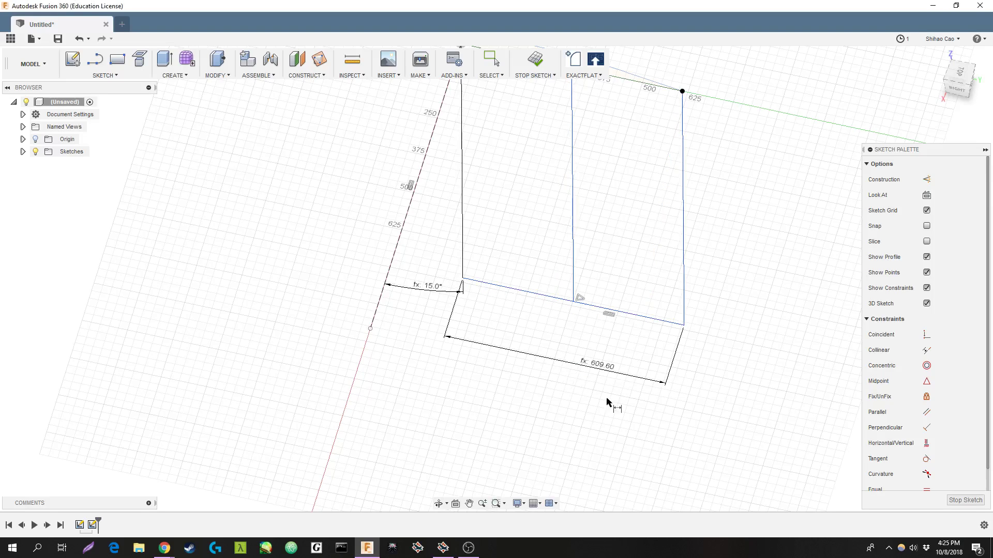
Finish the wing planform sketch and return to the model with the airfoil and outline in view
middle_drag(741, 390, 733, 416)
middle_drag(689, 184, 683, 217)
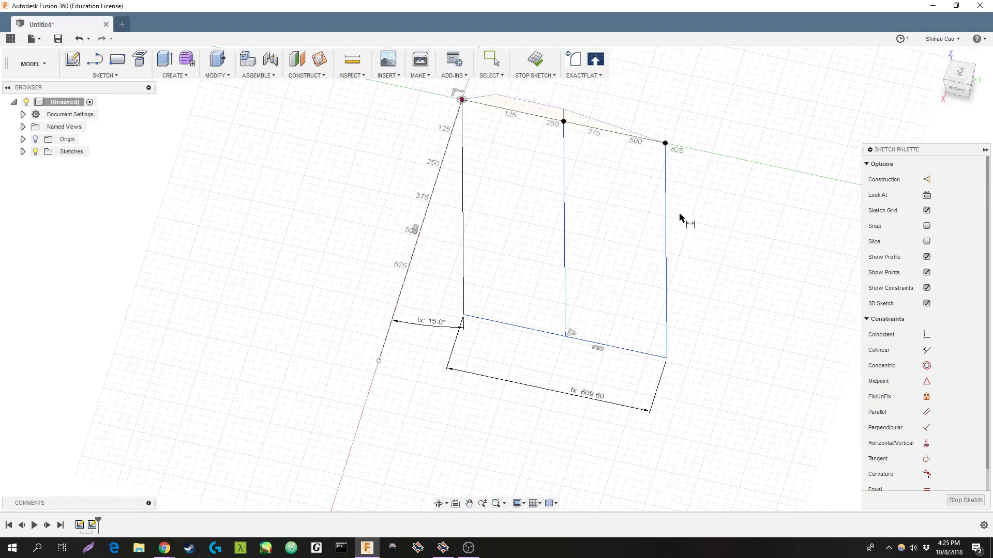
click(534, 61)
middle_drag(699, 259, 661, 281)
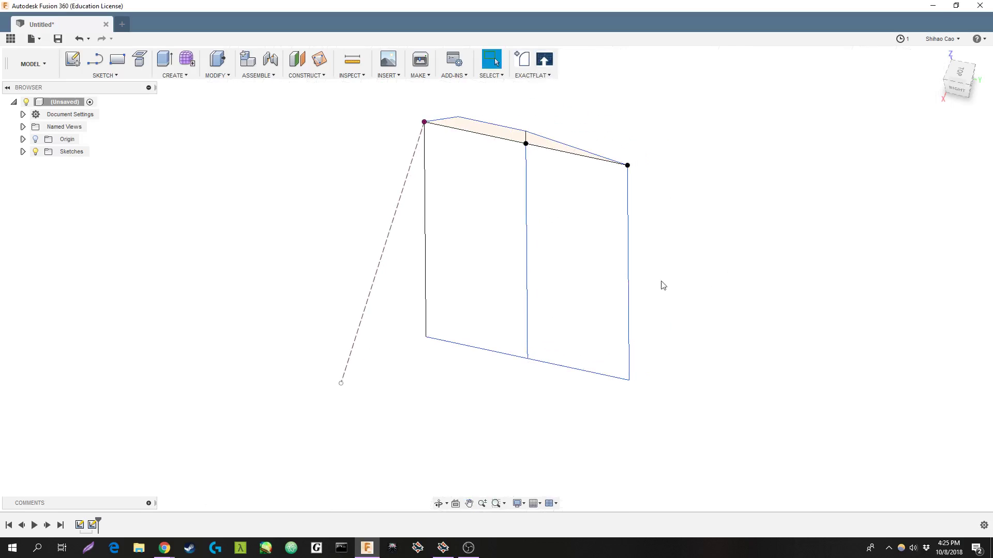
Try a Path + Guide Rail sweep of both airfoil profiles along the wing's middle line, with the edge from the origin as guide rail
click(216, 76)
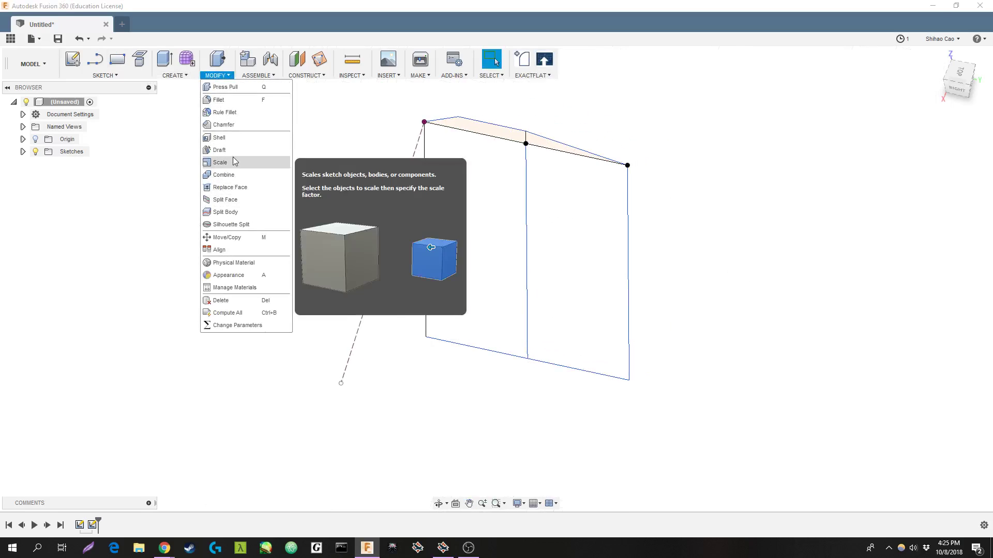
click(189, 77)
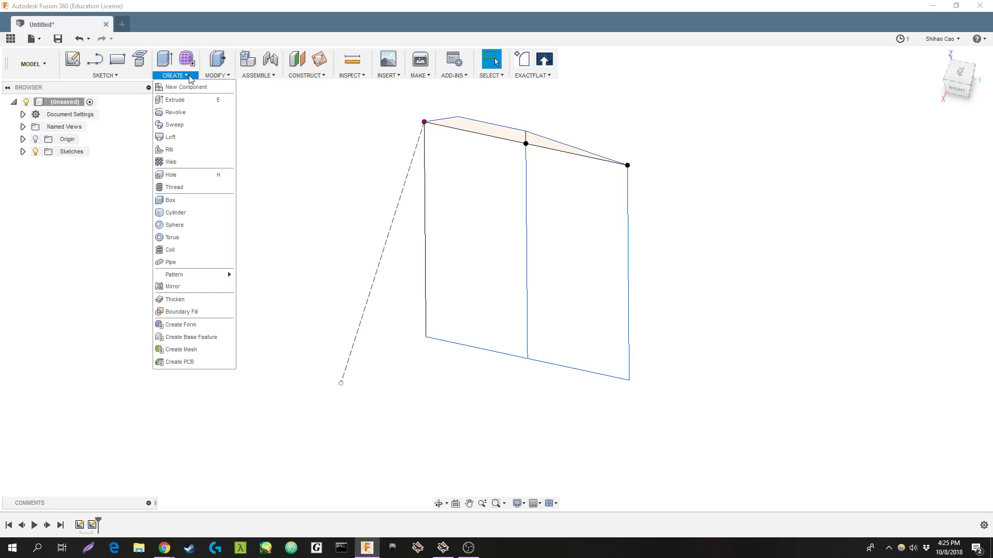
click(178, 125)
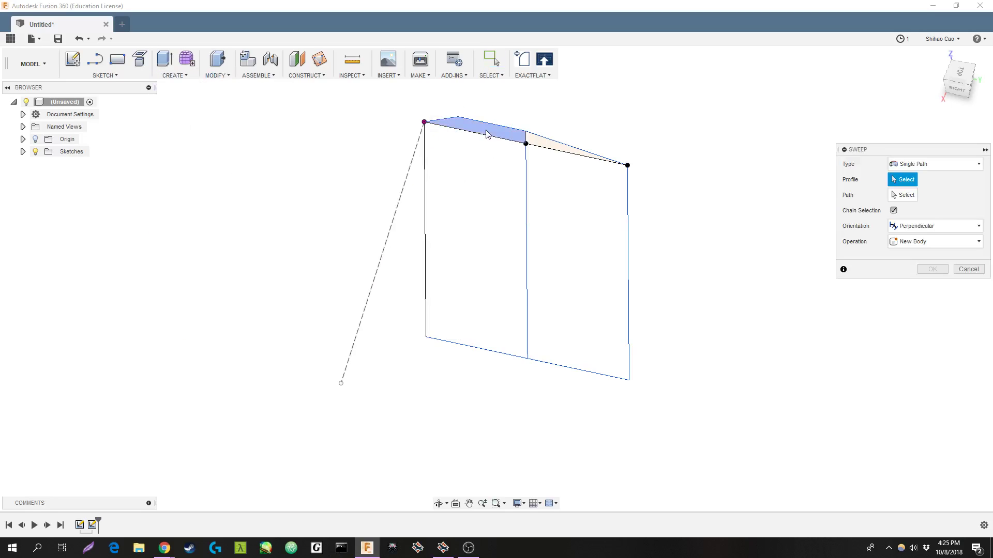
click(487, 133)
click(524, 140)
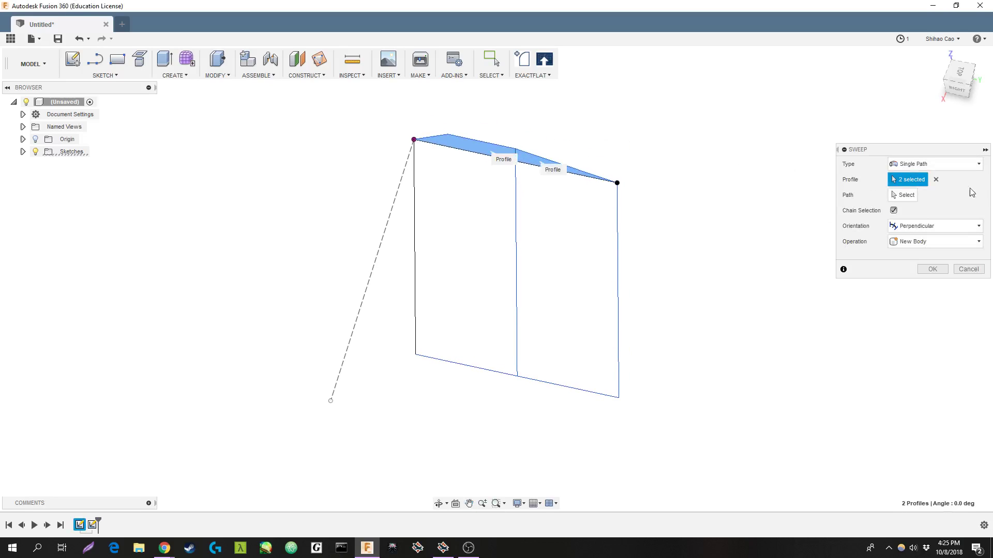
click(906, 196)
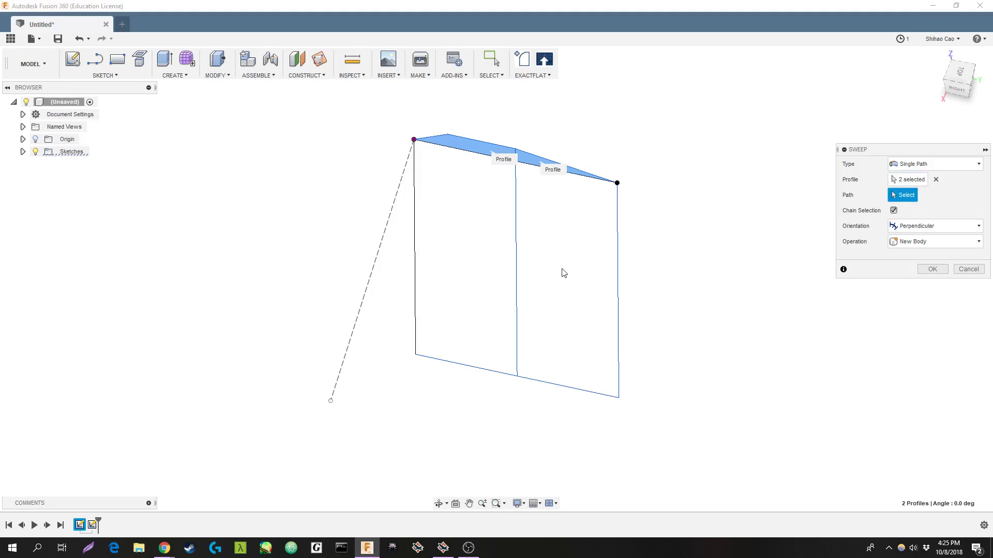
click(520, 287)
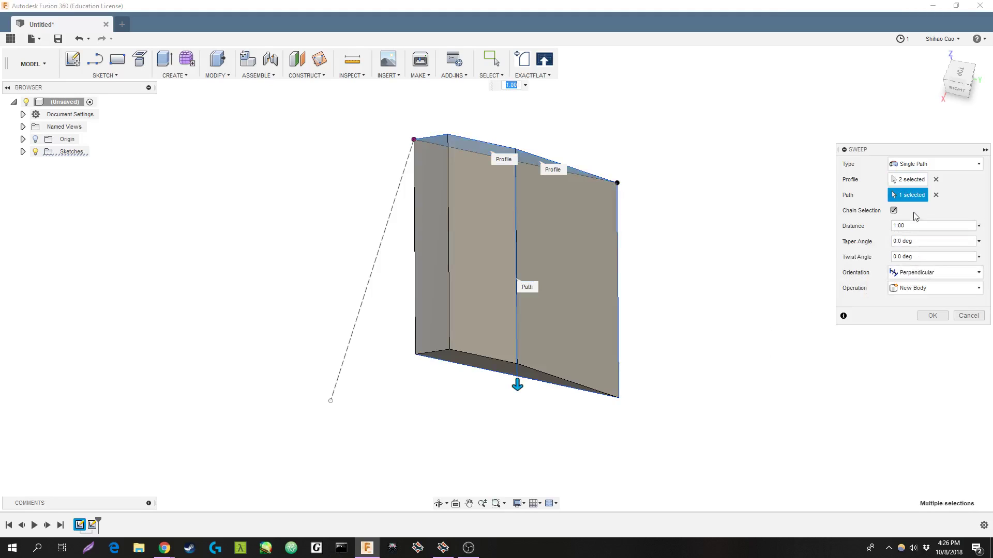
click(931, 164)
click(926, 191)
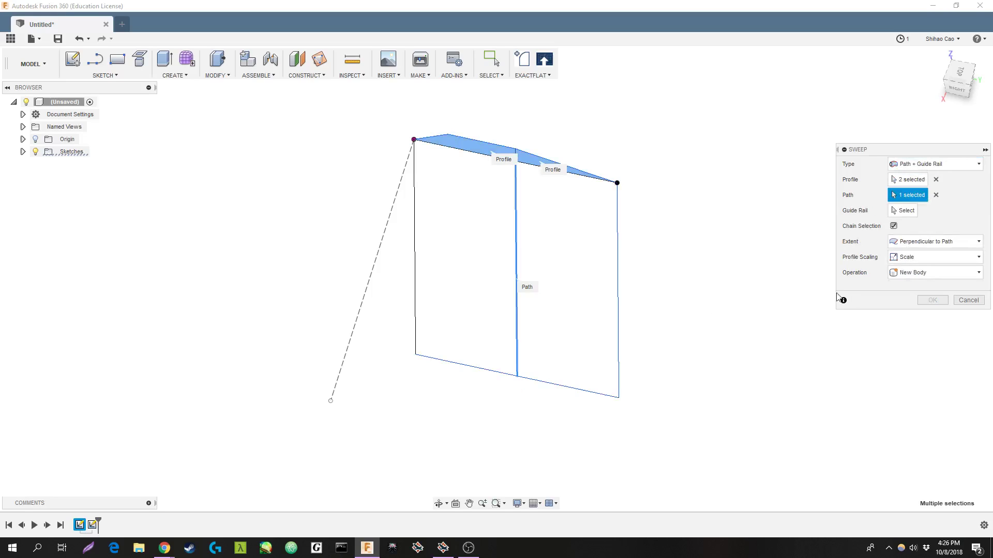
click(906, 211)
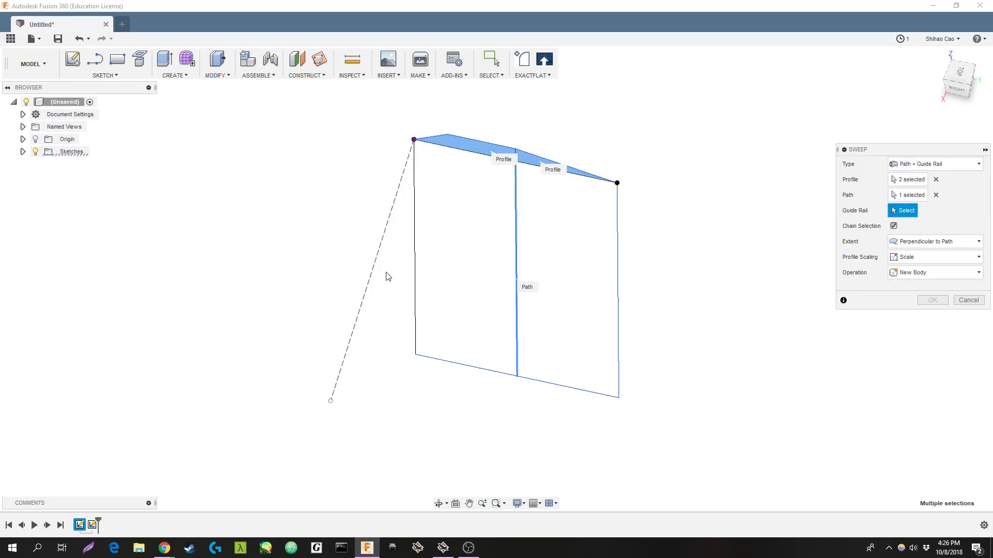
click(414, 283)
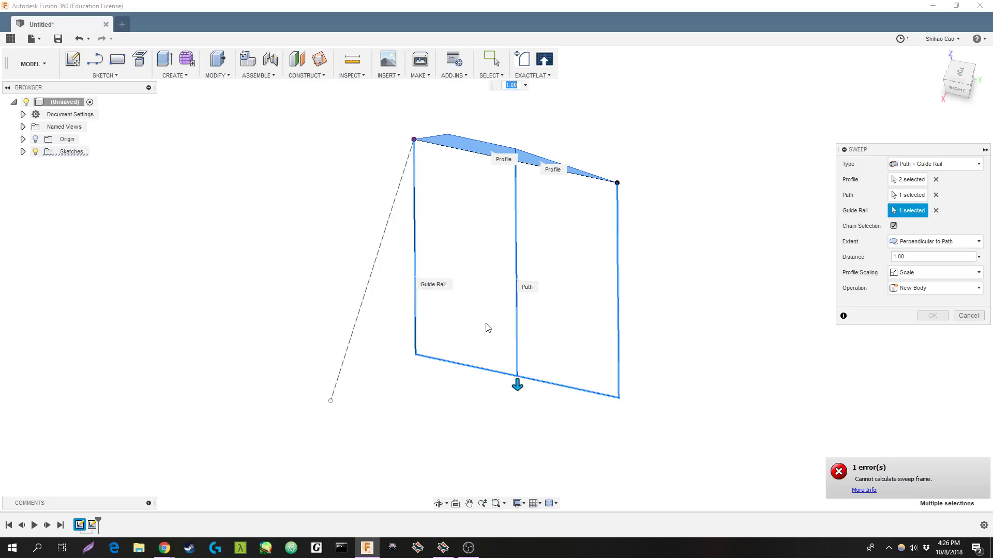
click(968, 316)
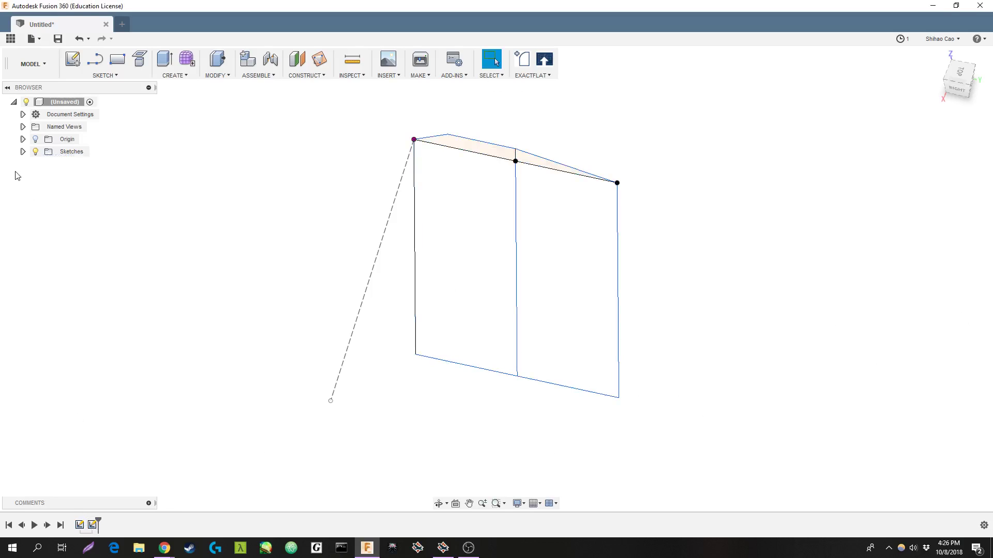
Edit the wing planform sketch, convert the outline's outer edge to a construction line, and finish the sketch
click(22, 152)
double_click(75, 176)
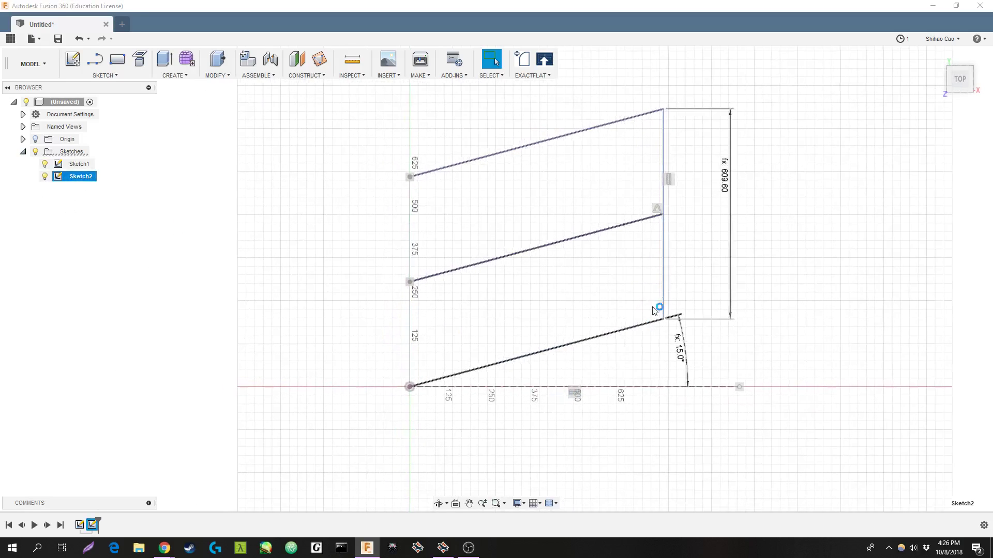
click(665, 253)
key(x)
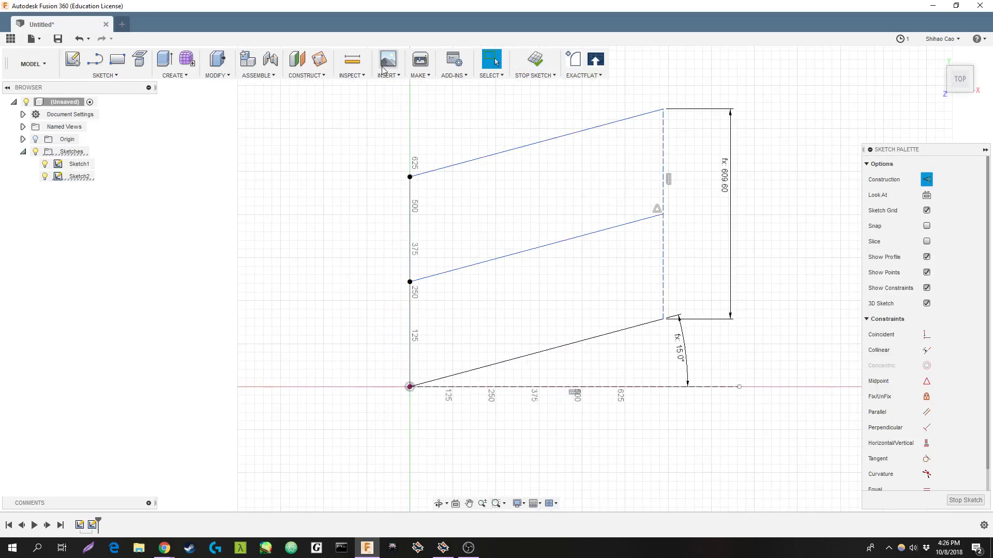
click(535, 60)
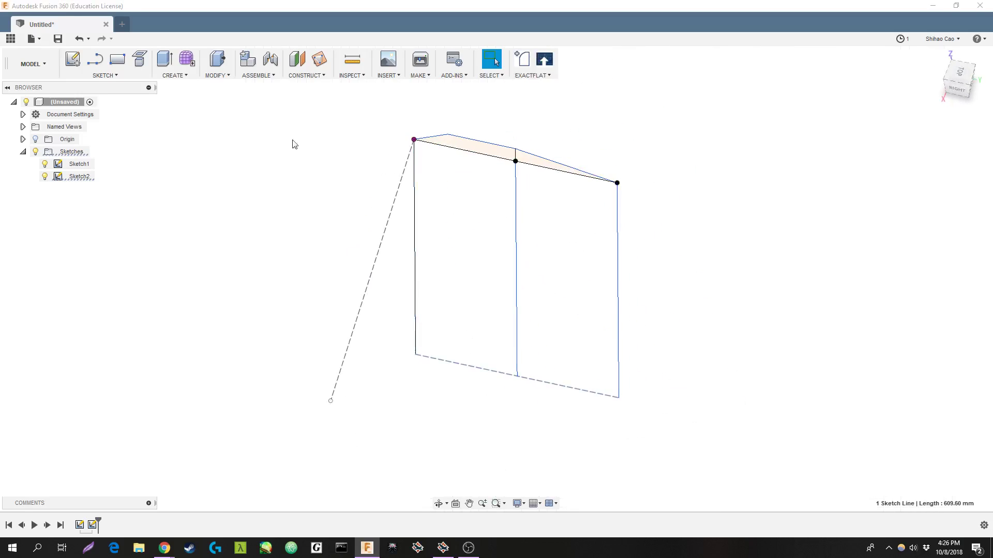
Start a sweep with both airfoil profiles selected and the wing's middle line as the path
click(172, 75)
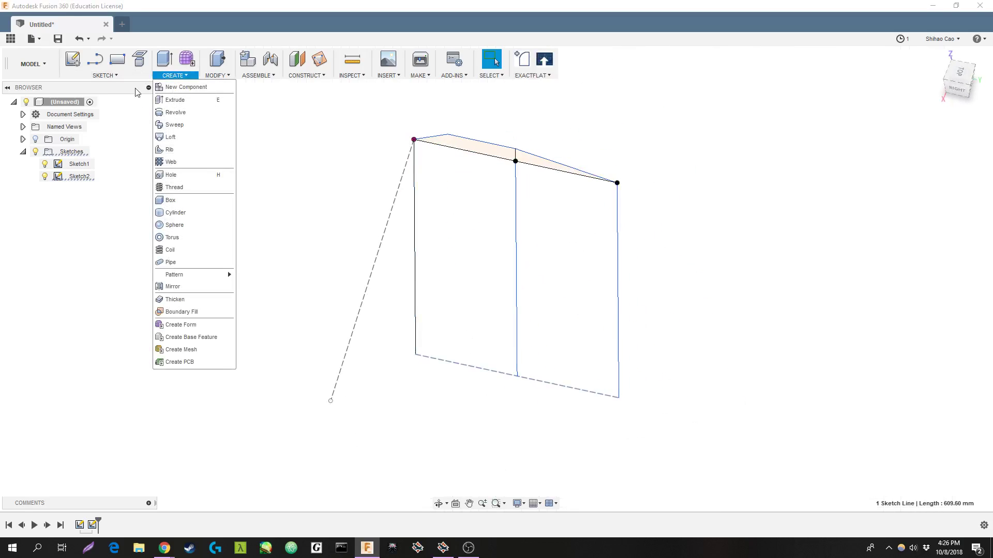
click(174, 125)
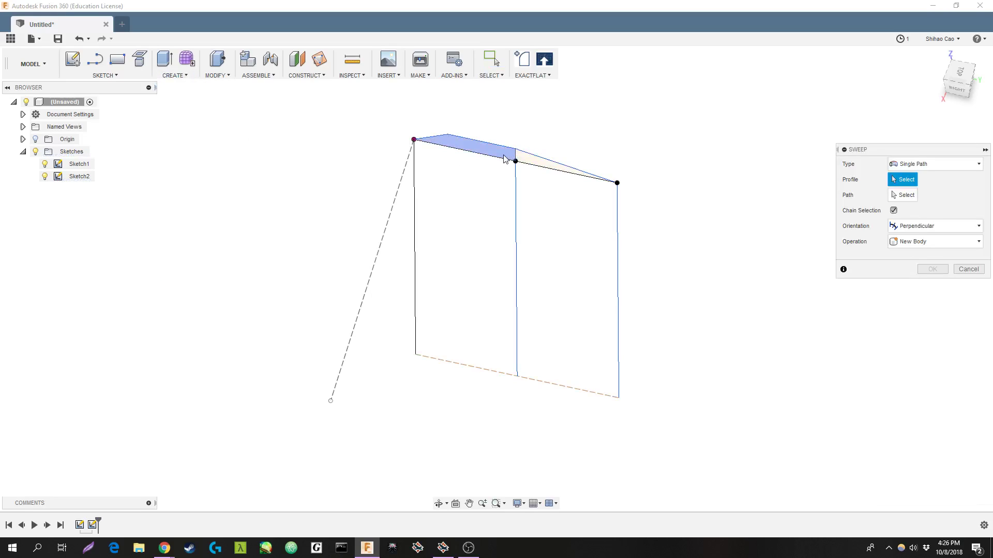
click(512, 161)
click(535, 166)
click(903, 195)
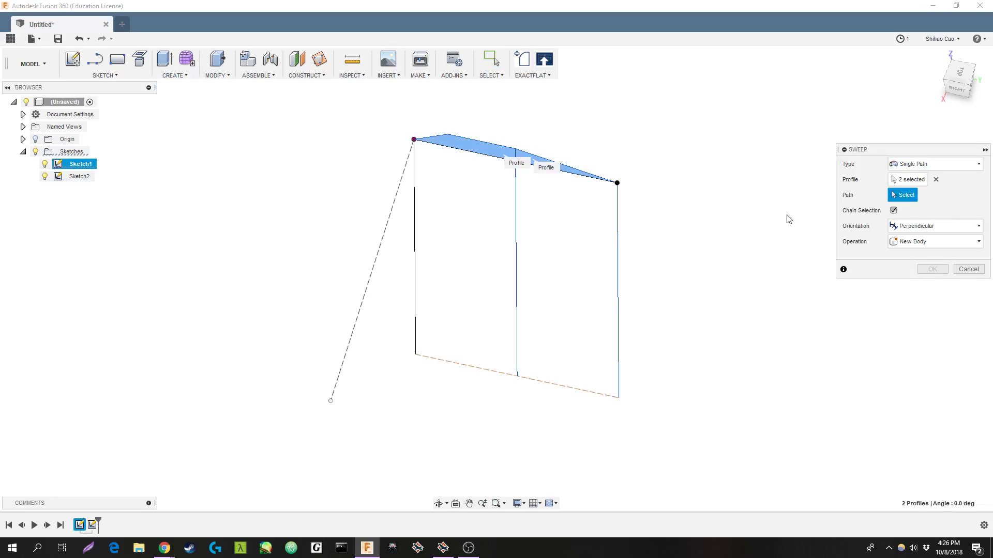
click(510, 250)
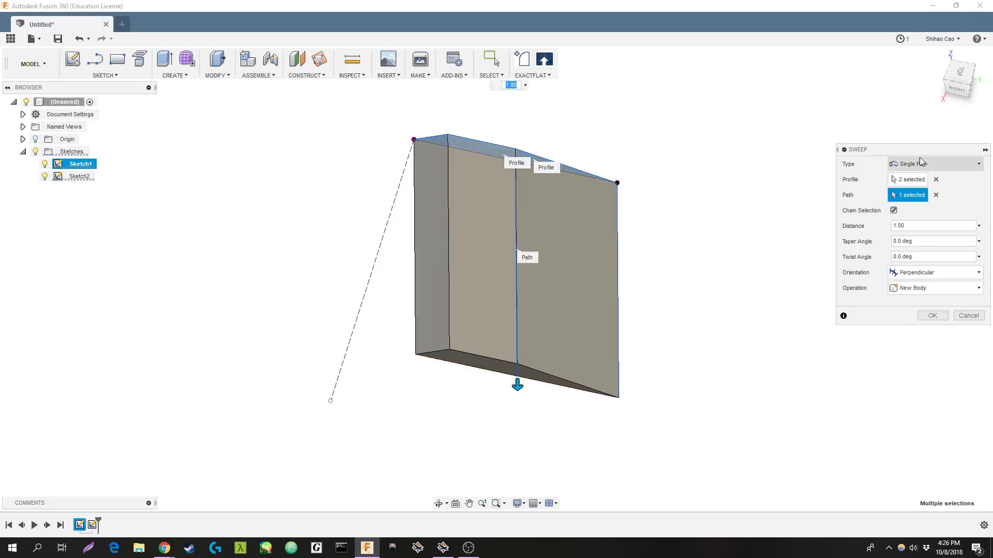
Complete the sweep as Path + Guide Rail with Full Extents, using the edge from the origin as guide rail, as a new body
click(922, 164)
click(920, 190)
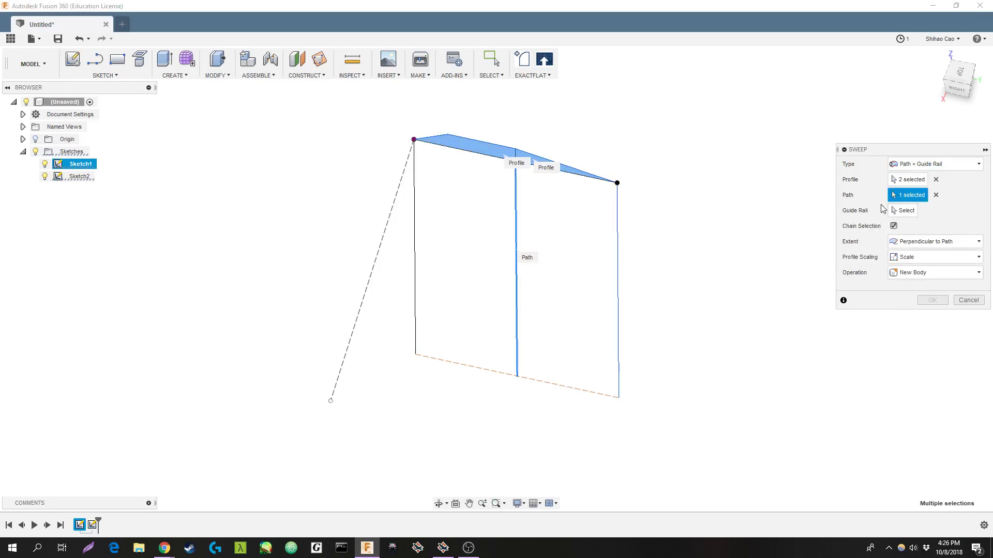
click(902, 210)
click(422, 269)
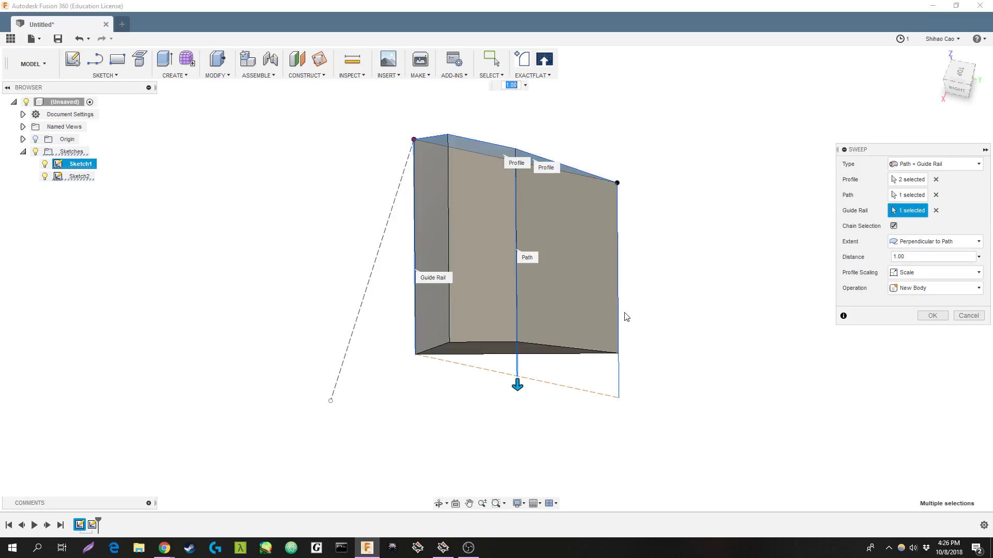
click(921, 242)
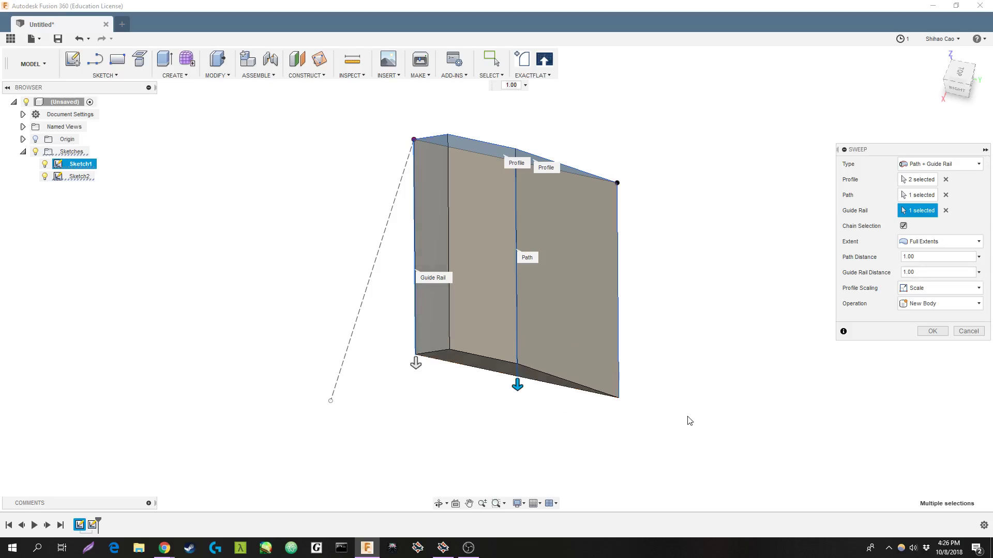
shift+middle_drag(755, 409, 703, 406)
shift+middle_drag(788, 388, 798, 371)
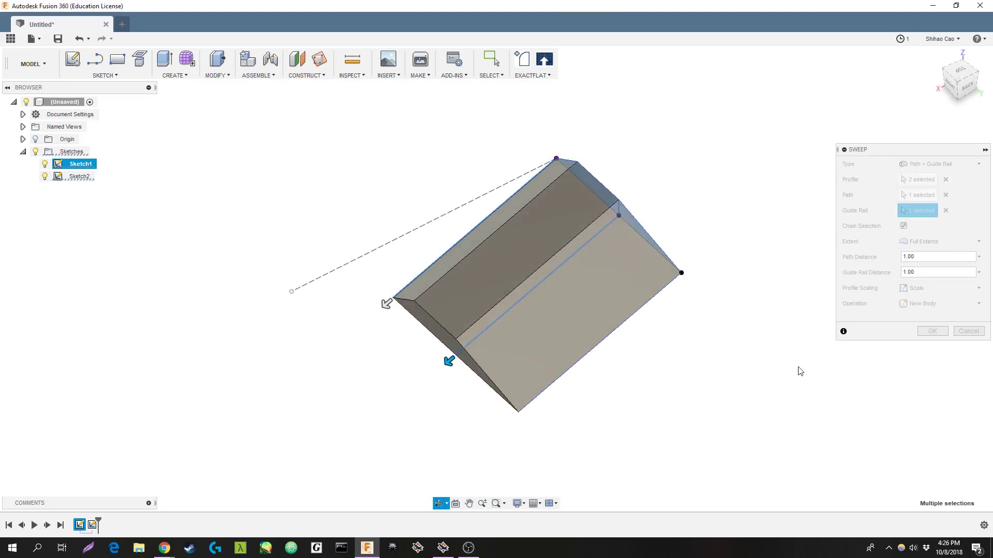
click(932, 331)
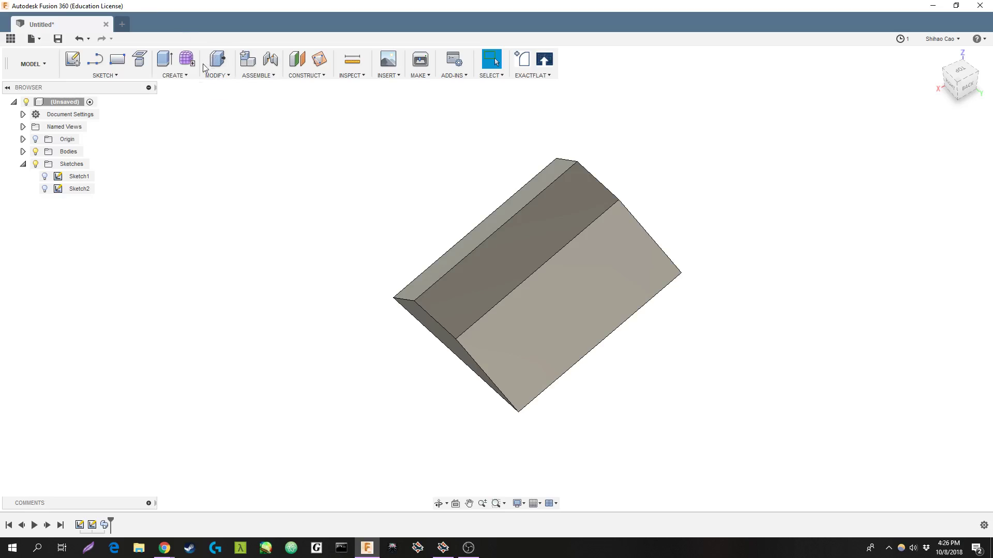
Set the Sweep user parameter to 30 deg
click(216, 75)
click(233, 328)
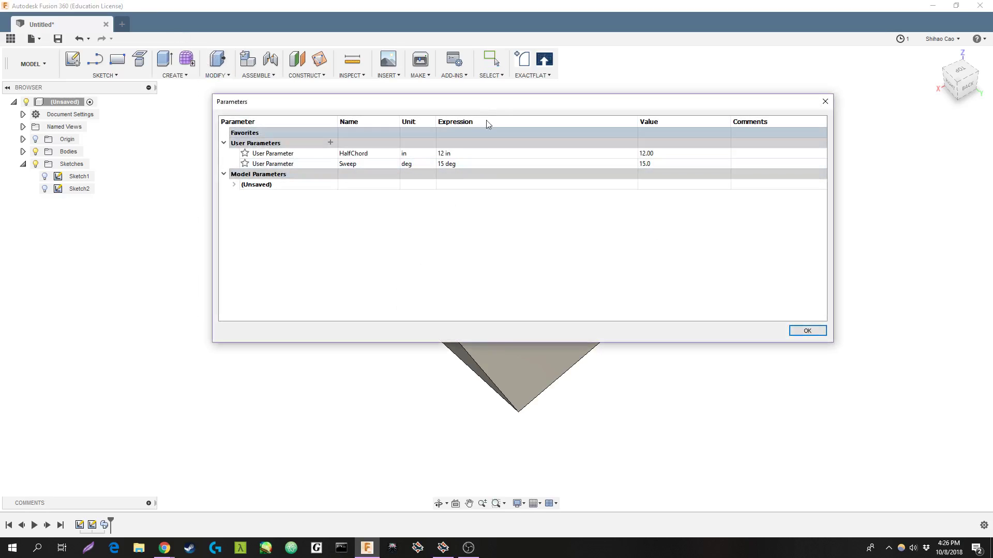
drag(488, 111, 862, 267)
click(831, 319)
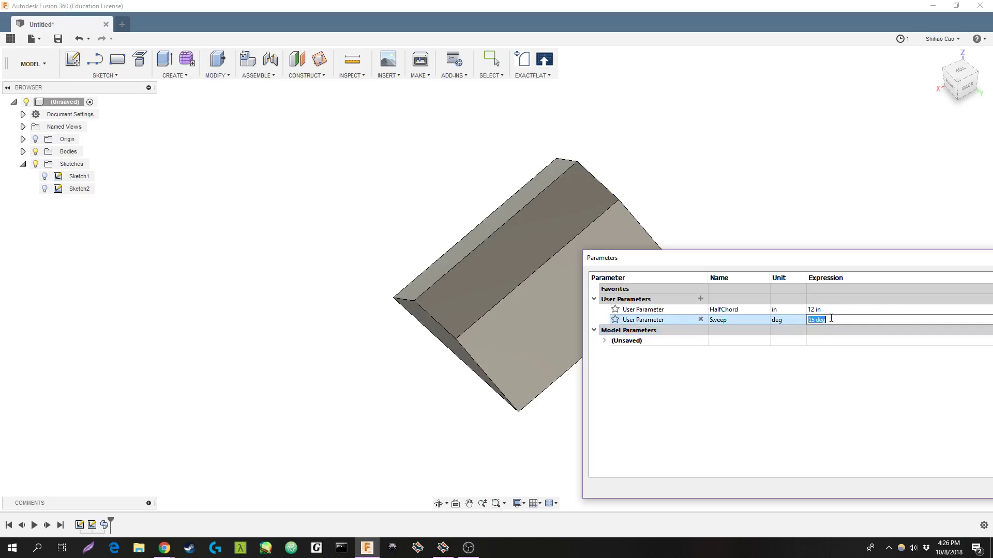
text(30 de)
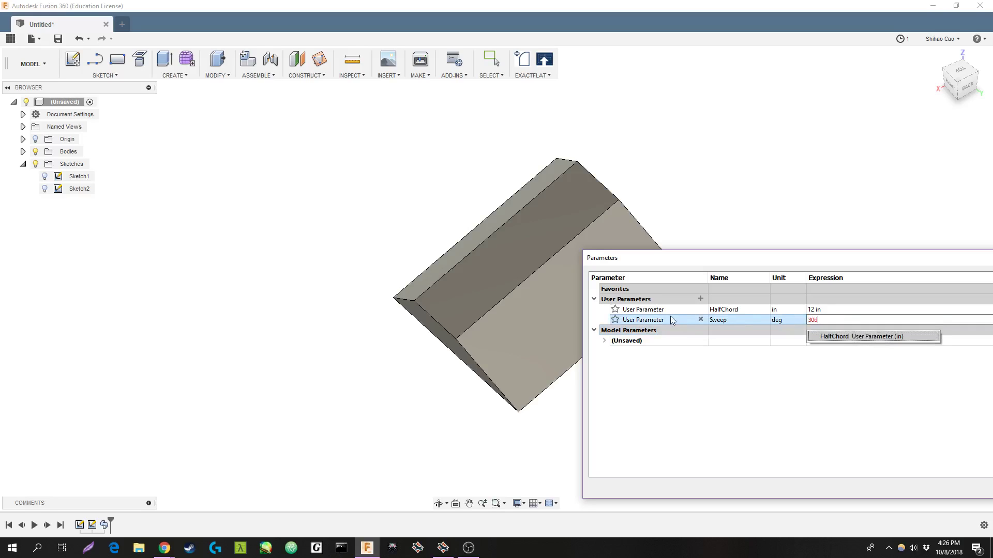
text(g)
key(Return)
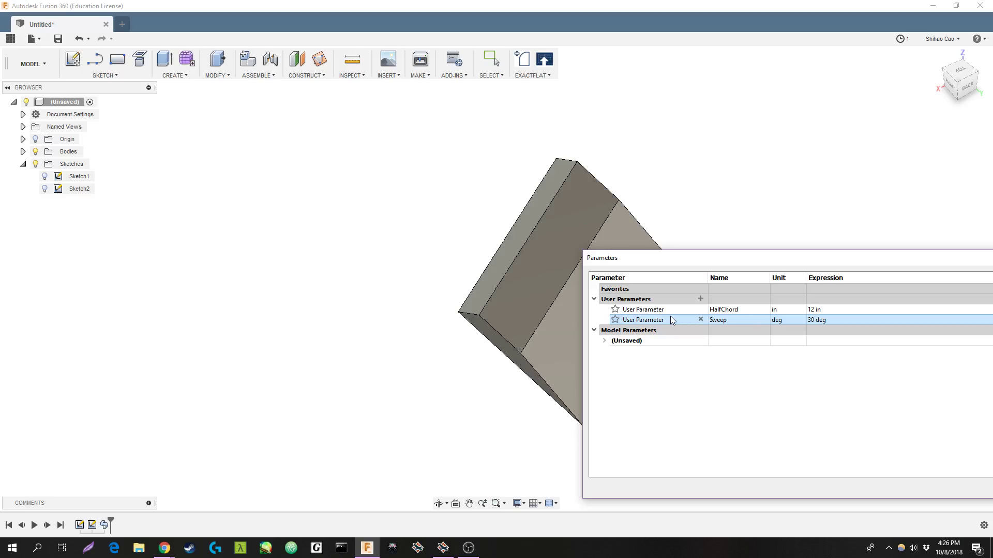
drag(801, 265, 954, 181)
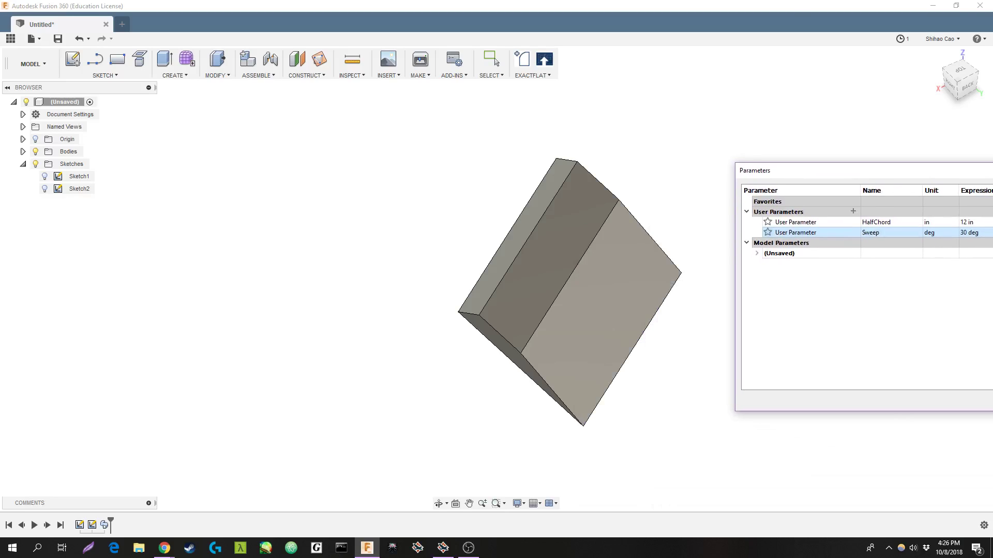
key(Return)
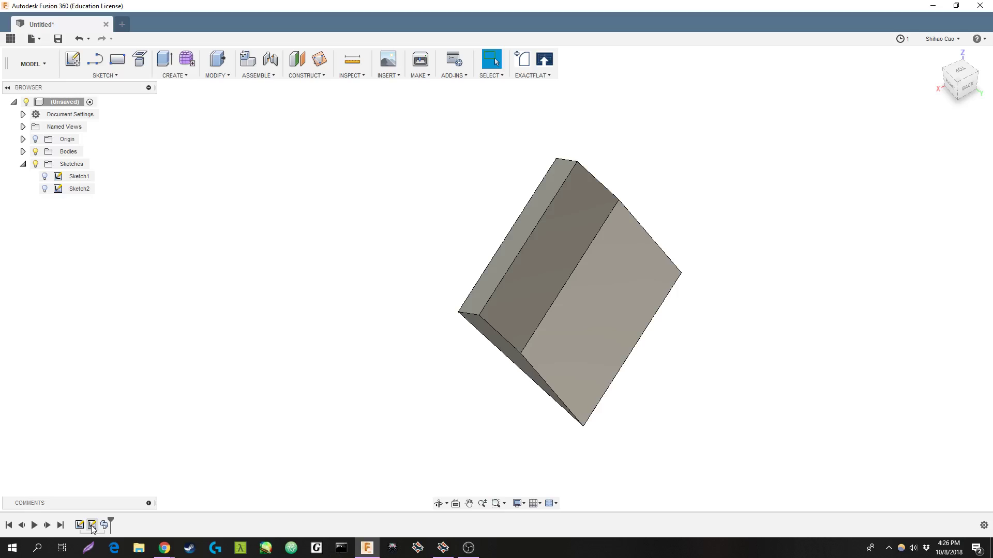
Set the length of the outer edge in the wing planform sketch to 1.4*HalfChord and finish the sketch
shift+middle_drag(327, 281, 341, 292)
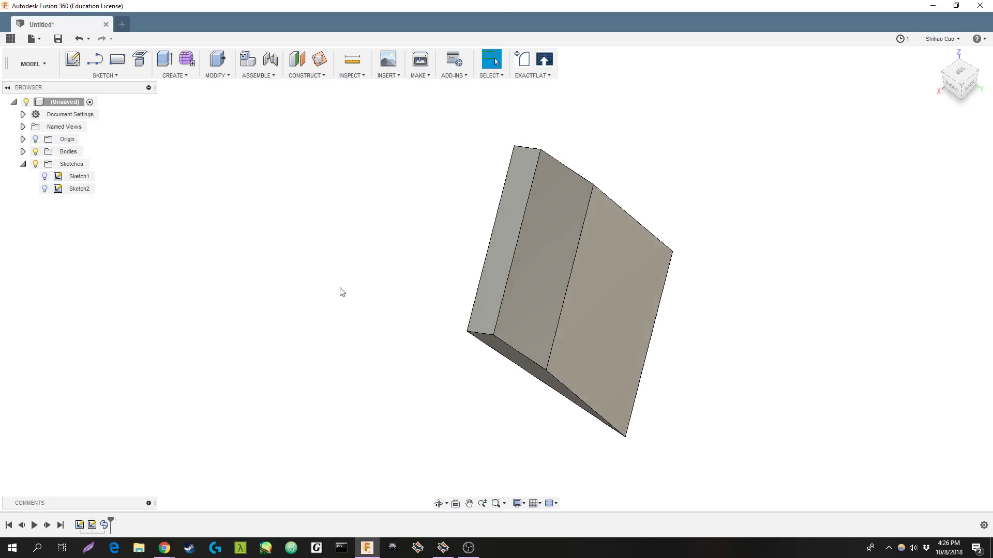
double_click(93, 525)
mouse_move(526, 266)
shift+middle_down()
mouse_move(678, 261)
mouse_move(807, 274)
mouse_move(635, 311)
shift+middle_up()
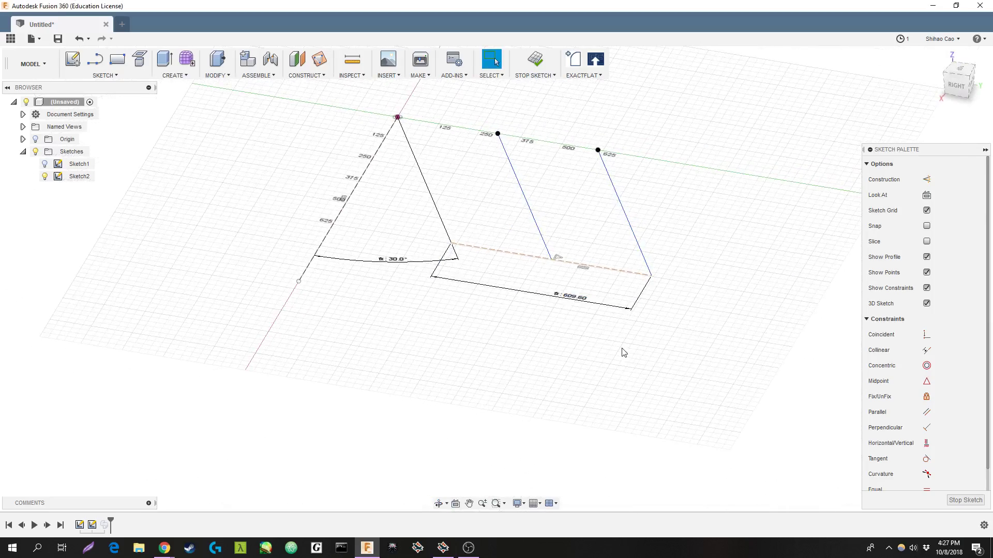
middle_drag(624, 352, 595, 384)
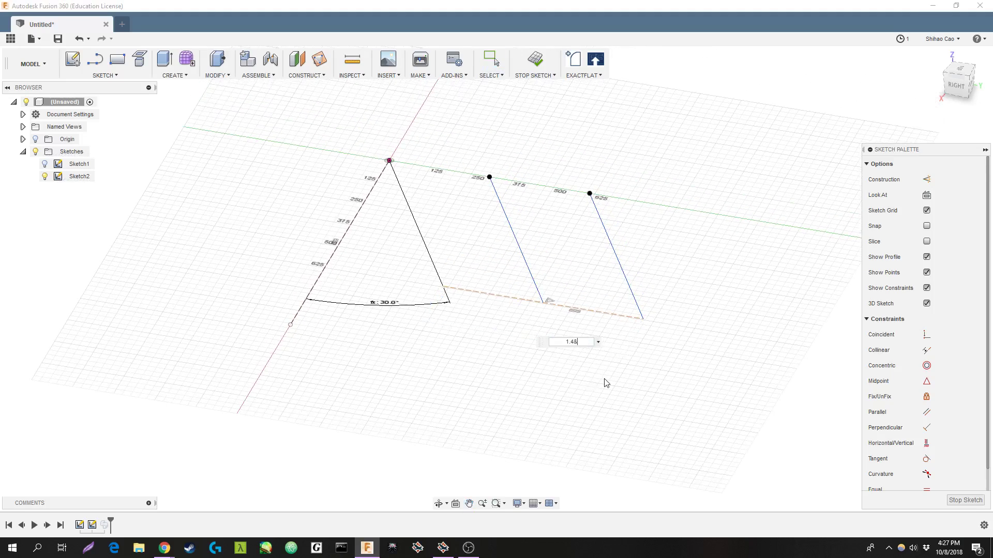
key(Return)
key(Return)
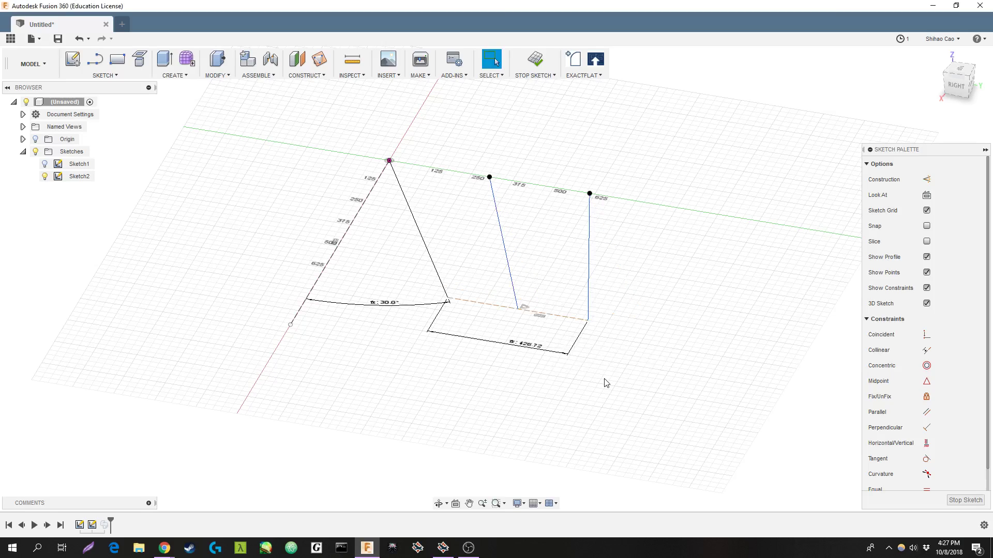
click(531, 64)
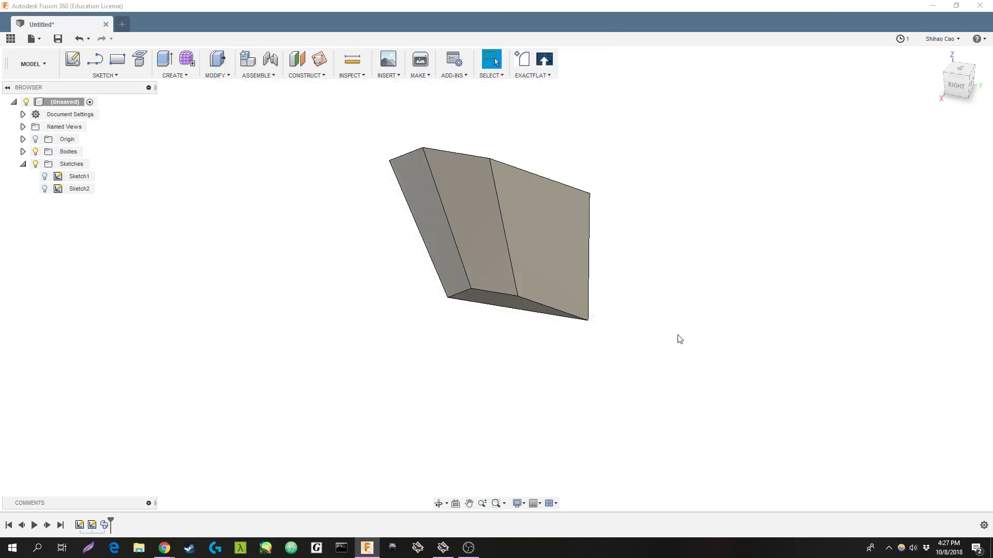
Measure the distance between the upper flat edge and the bottom edge of the wing's tip face
mouse_move(678, 339)
shift+middle_down()
mouse_move(650, 335)
mouse_move(607, 368)
mouse_move(665, 367)
mouse_move(681, 330)
shift+middle_up()
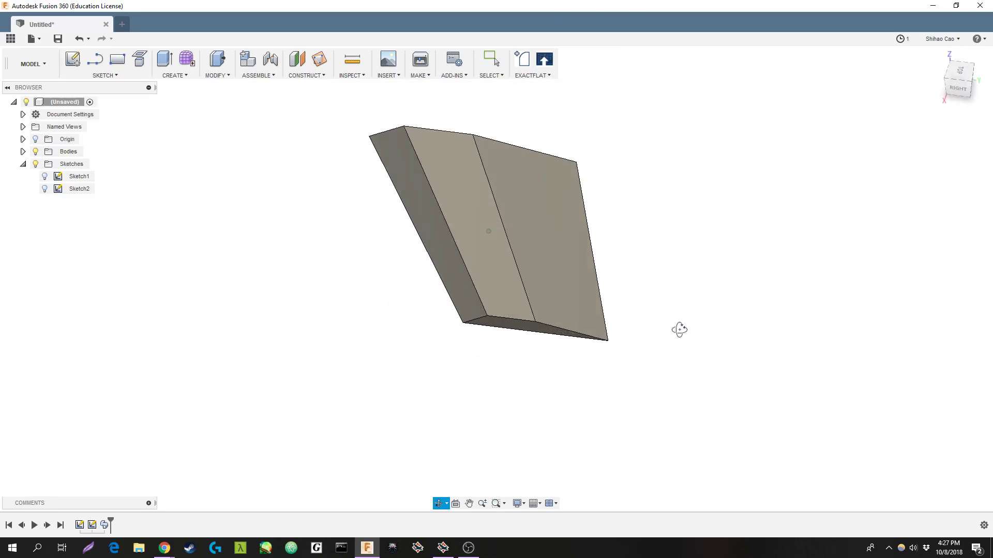
shift+middle_drag(519, 326, 560, 267)
scroll(537, 228, up, 5)
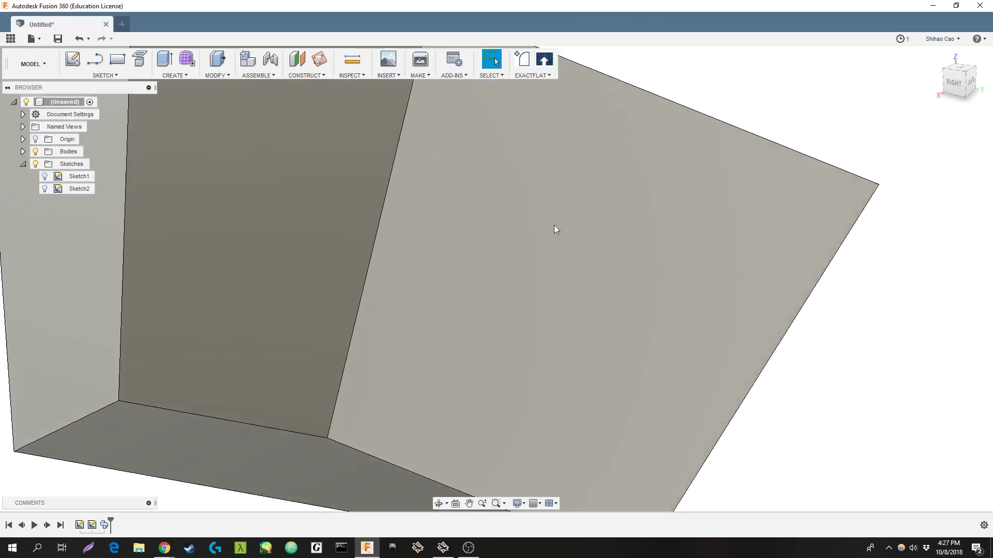
scroll(671, 314, down, 3)
shift+middle_drag(681, 318, 466, 196)
click(349, 60)
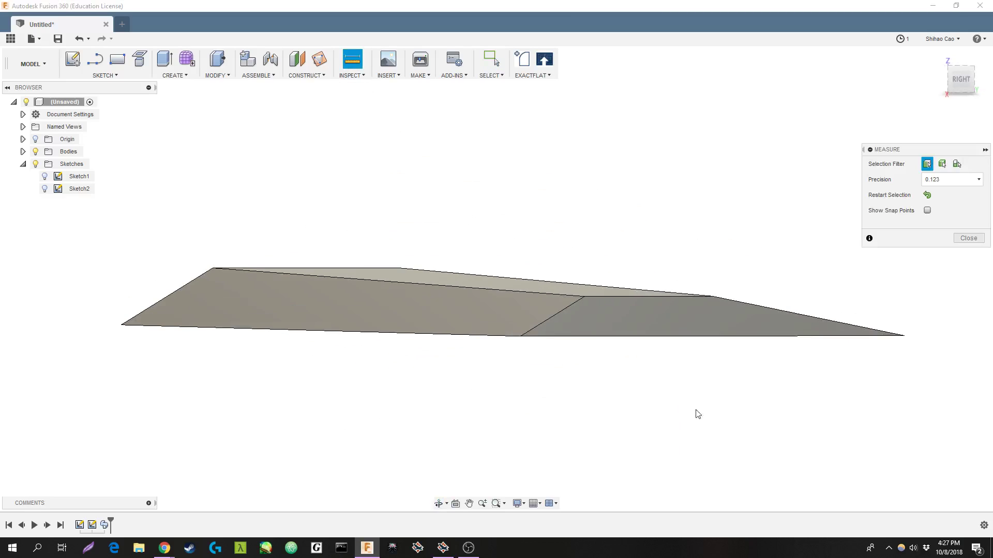
click(637, 296)
click(637, 336)
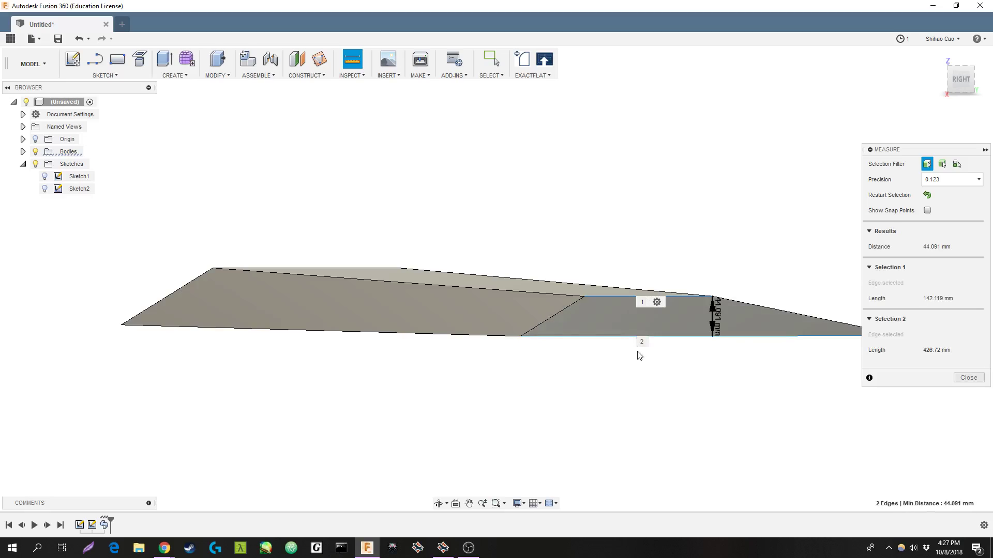
scroll(749, 299, up, 4)
key(alt+Tab)
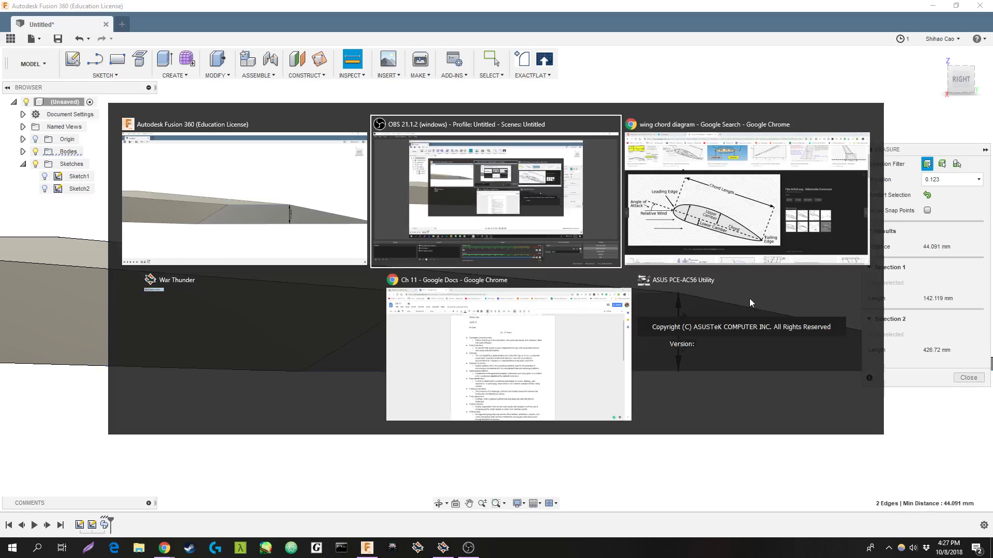
key(alt+Tab)
key(Escape)
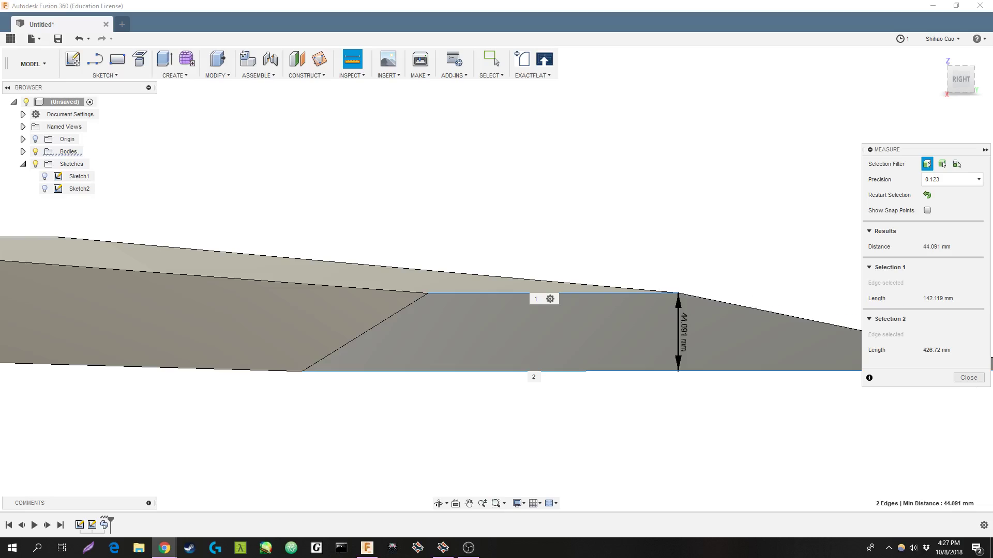
Measure the distance between the upper flat edge and the bottom edge of the wing's root face
scroll(644, 398, down, 2)
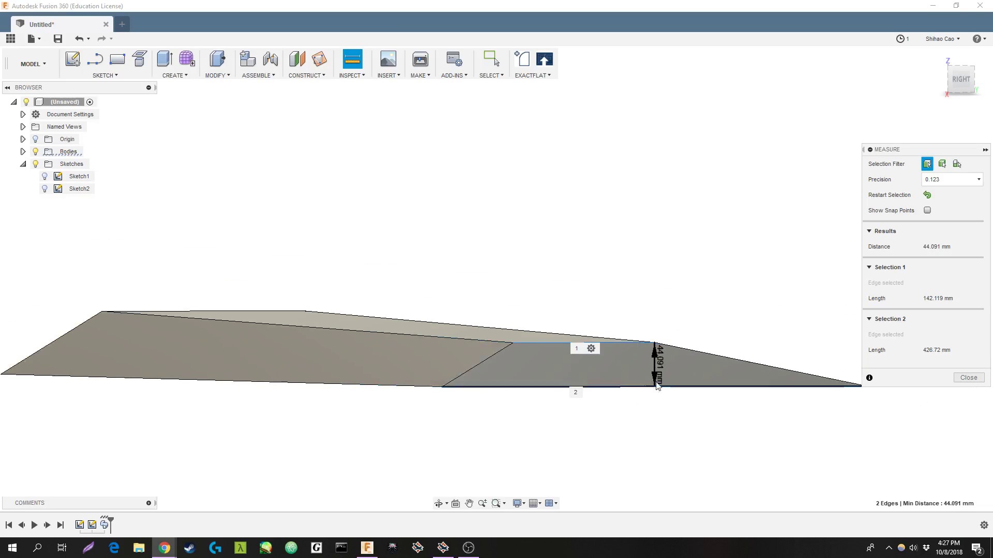
scroll(653, 357, up, 5)
scroll(644, 378, down, 6)
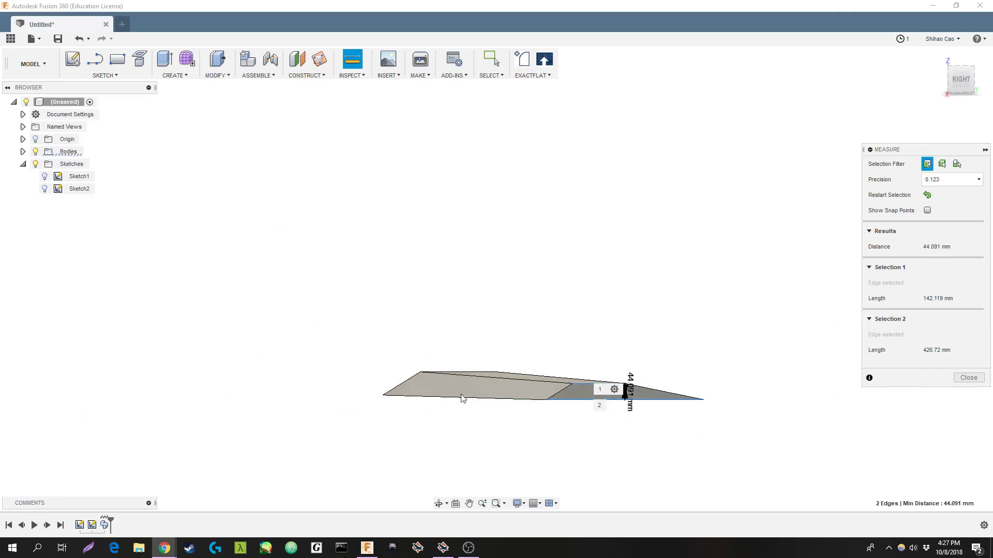
shift+middle_drag(377, 403, 524, 442)
scroll(524, 443, up, 4)
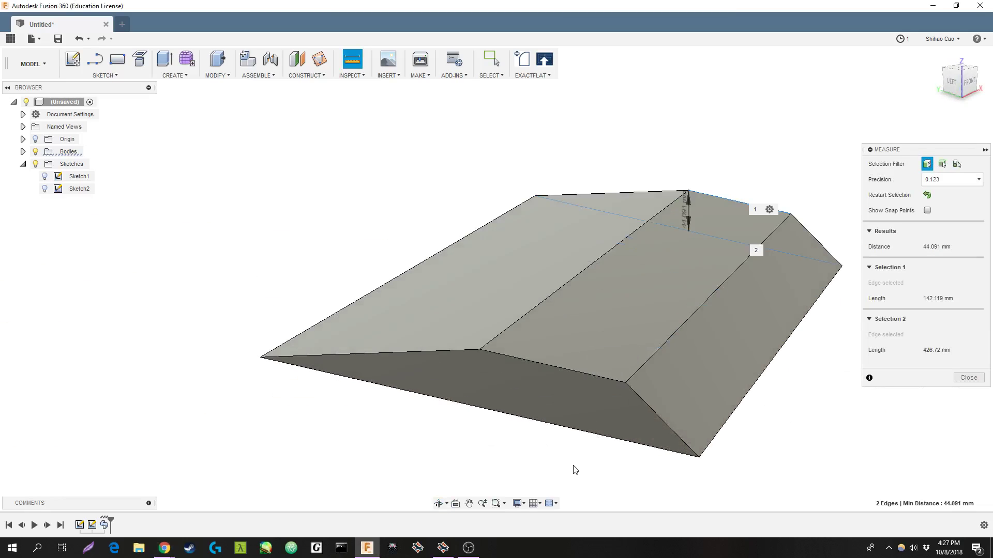
key(Escape)
click(352, 59)
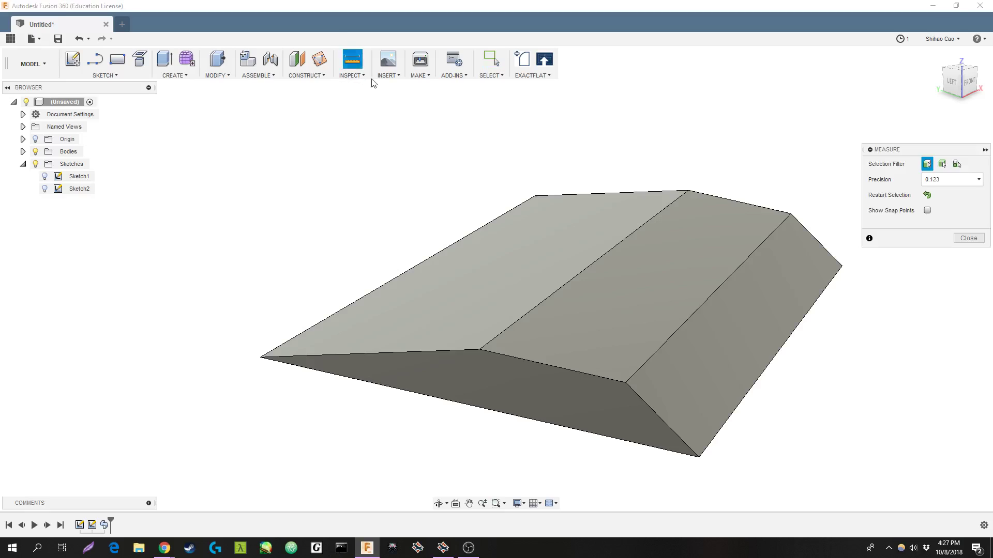
click(569, 369)
click(566, 428)
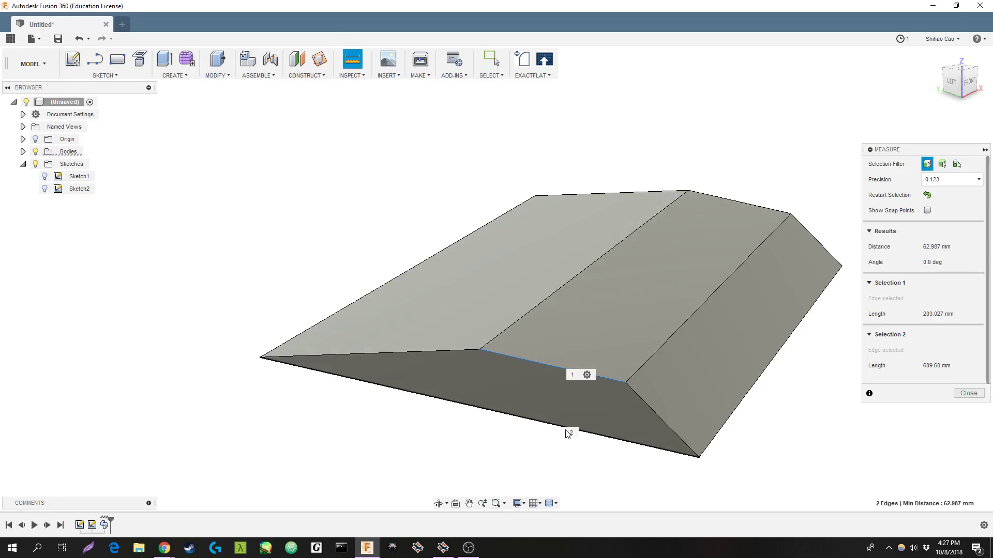
scroll(492, 402, up, 6)
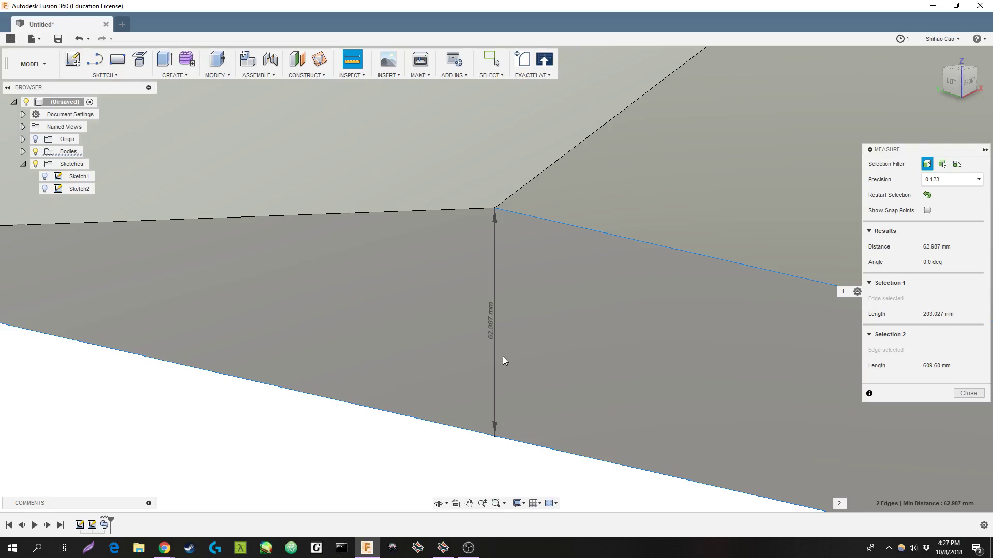
scroll(492, 337, down, 6)
Examine the tapered wing body from several angles, comparing root and tip, and clear the measurement selection
shift+middle_drag(738, 355, 638, 451)
scroll(634, 452, up, 5)
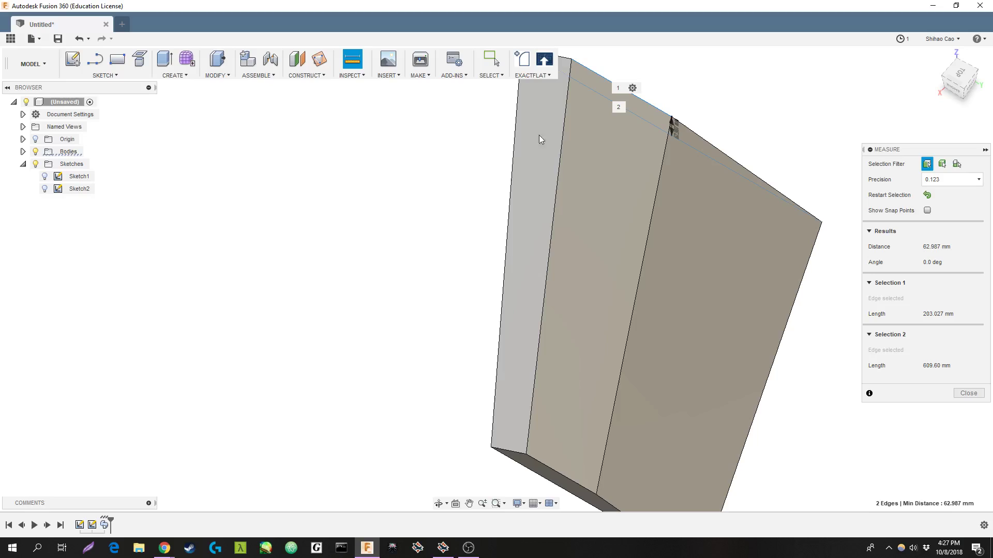
shift+middle_drag(693, 436, 590, 311)
shift+middle_drag(640, 454, 653, 359)
scroll(520, 359, up, 5)
scroll(522, 360, down, 3)
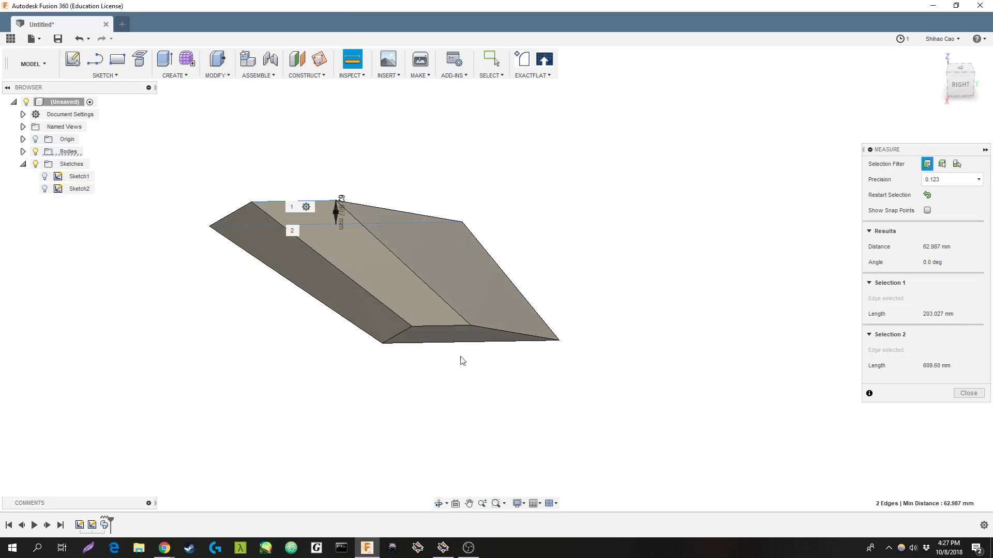
shift+middle_drag(460, 359, 555, 423)
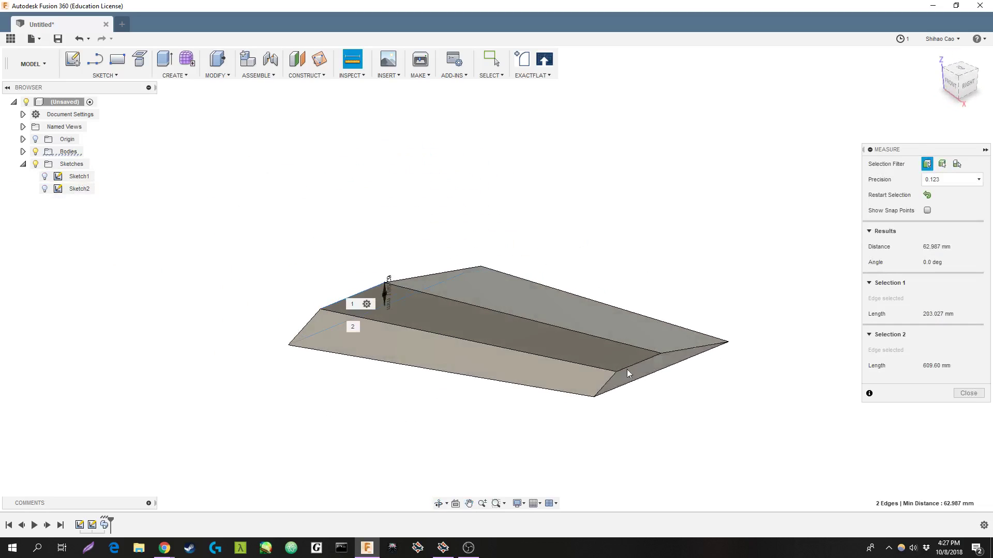
click(552, 426)
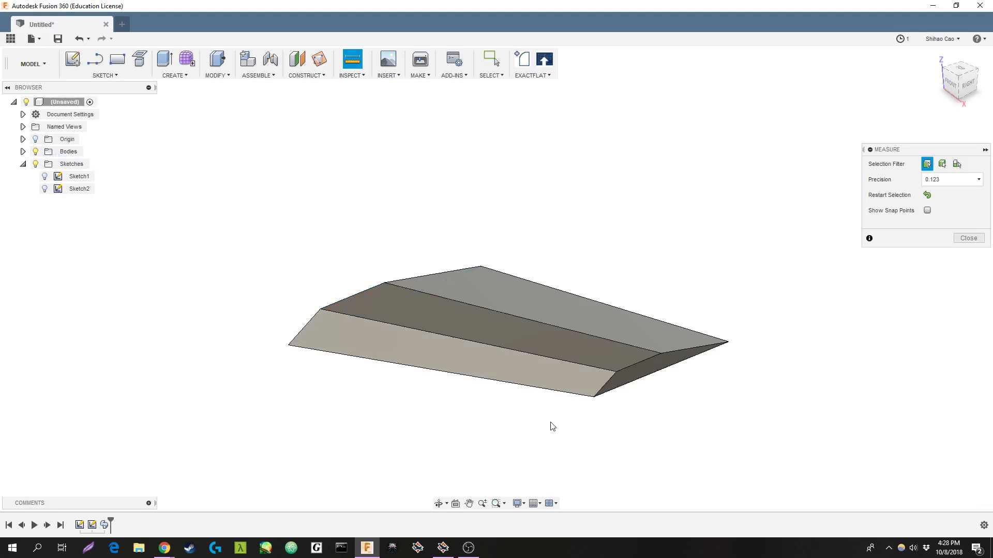